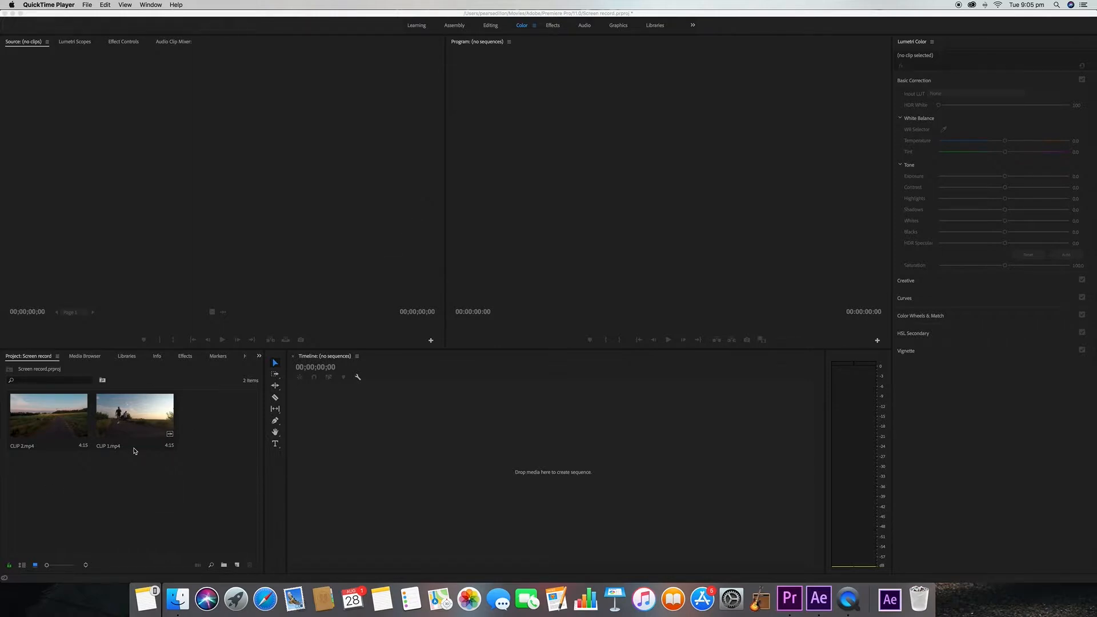
Create a sequence from CLIP 1.mp4, place CLIP 2.mp4 directly after it, and play the sequence
drag(137, 440, 346, 431)
drag(69, 427, 586, 475)
key(space)
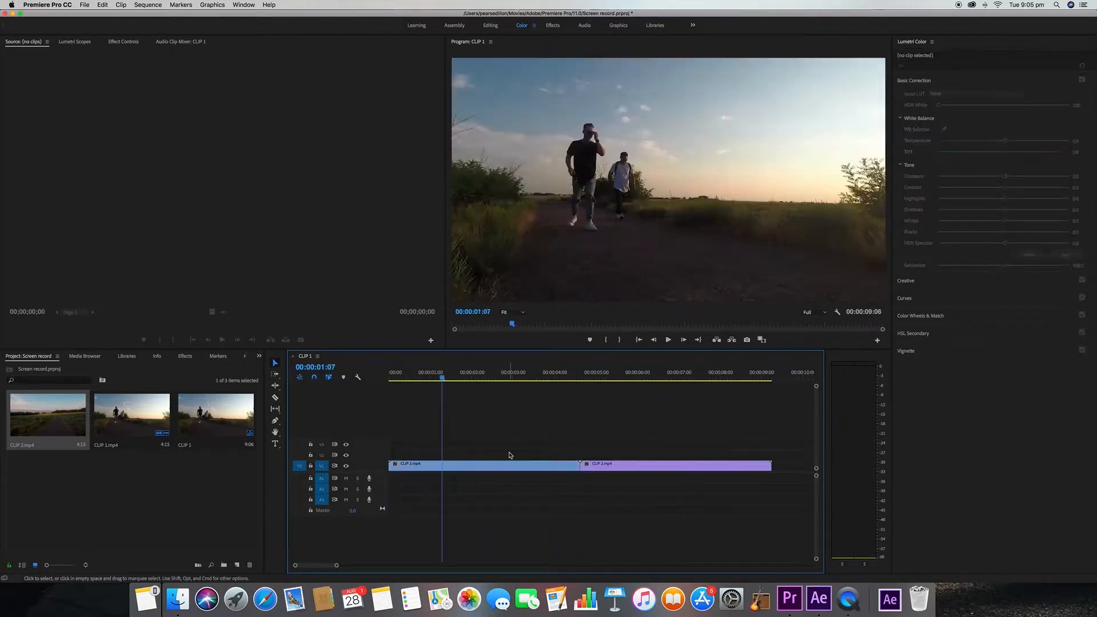
Replace both timeline clips with an After Effects composition and save its project as SWIPE TRANSITION2
drag(508, 451, 703, 491)
right_click(560, 467)
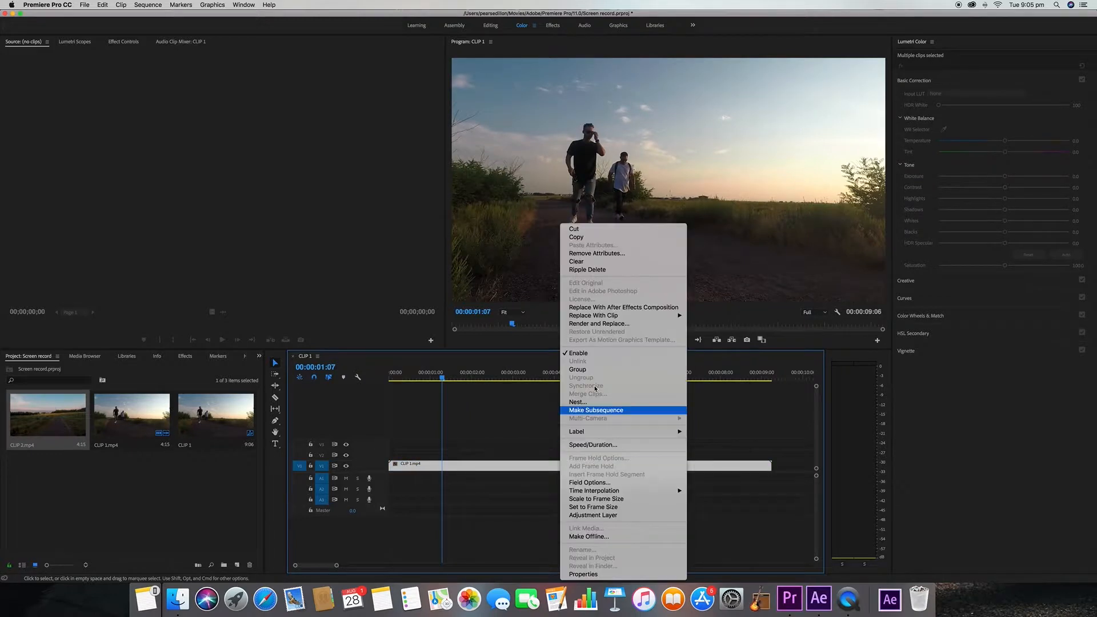
click(635, 307)
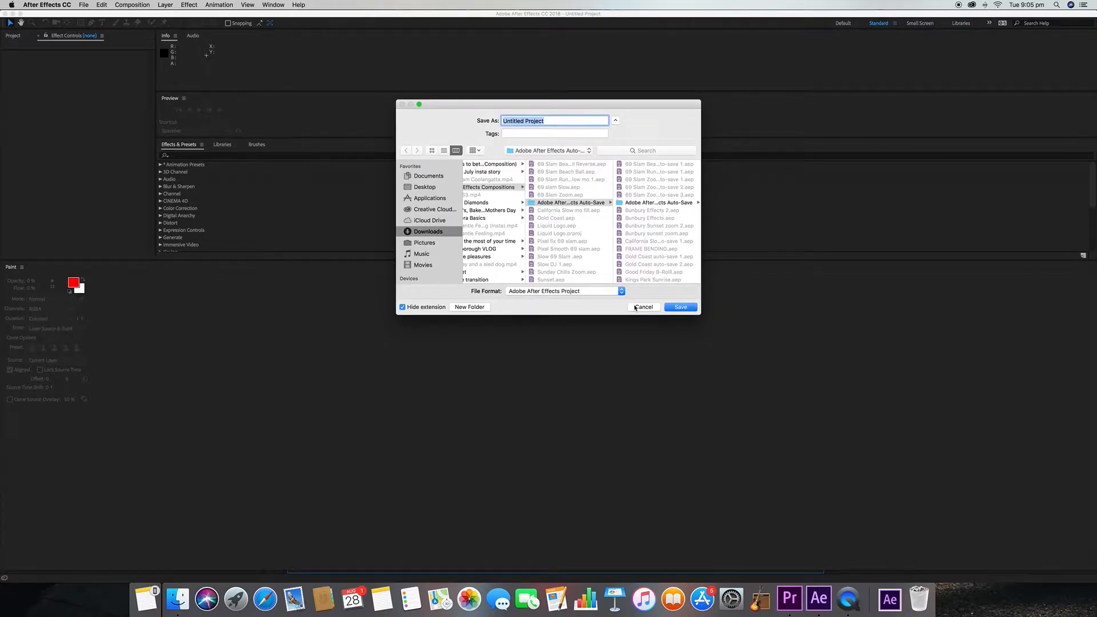
text(SWIPE TRANSITION2)
key(Return)
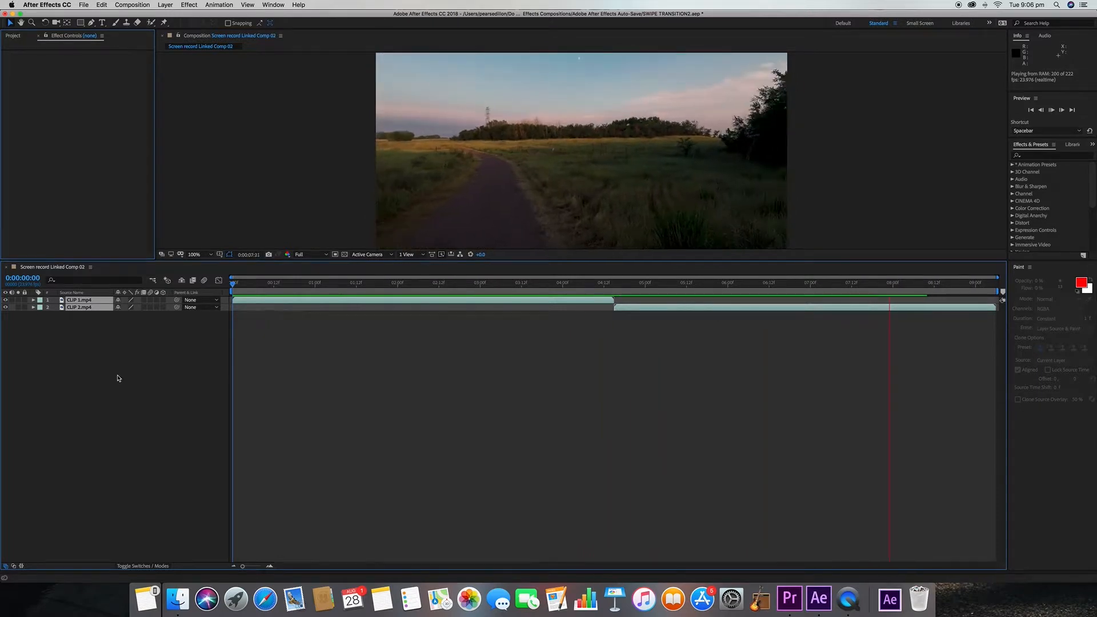
Stop the preview and add a new adjustment layer above the two clips
key(space)
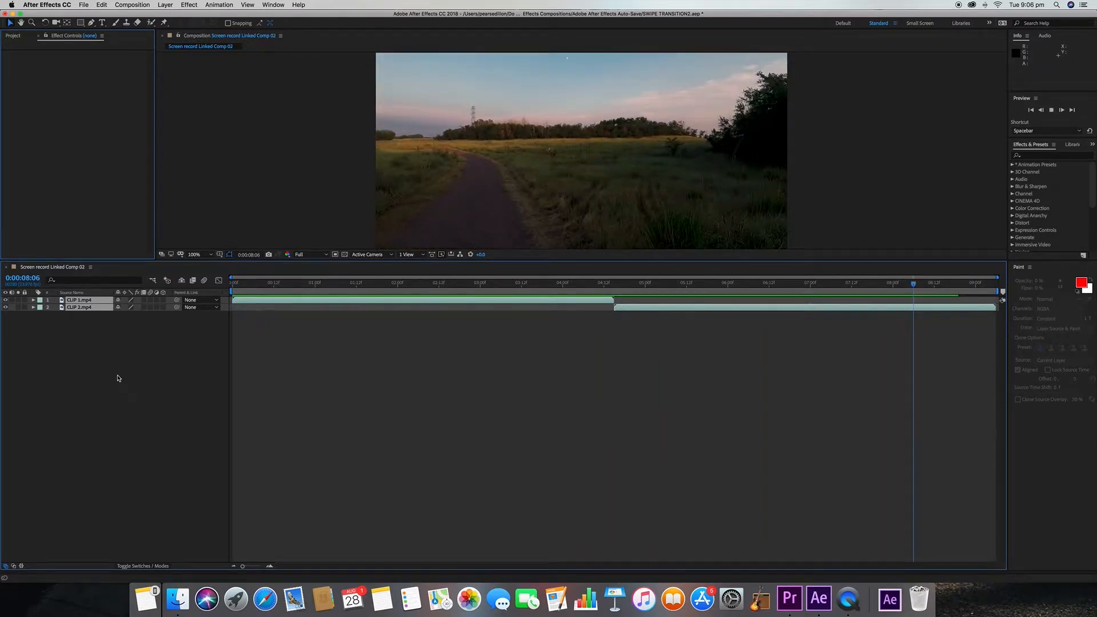
right_click(118, 378)
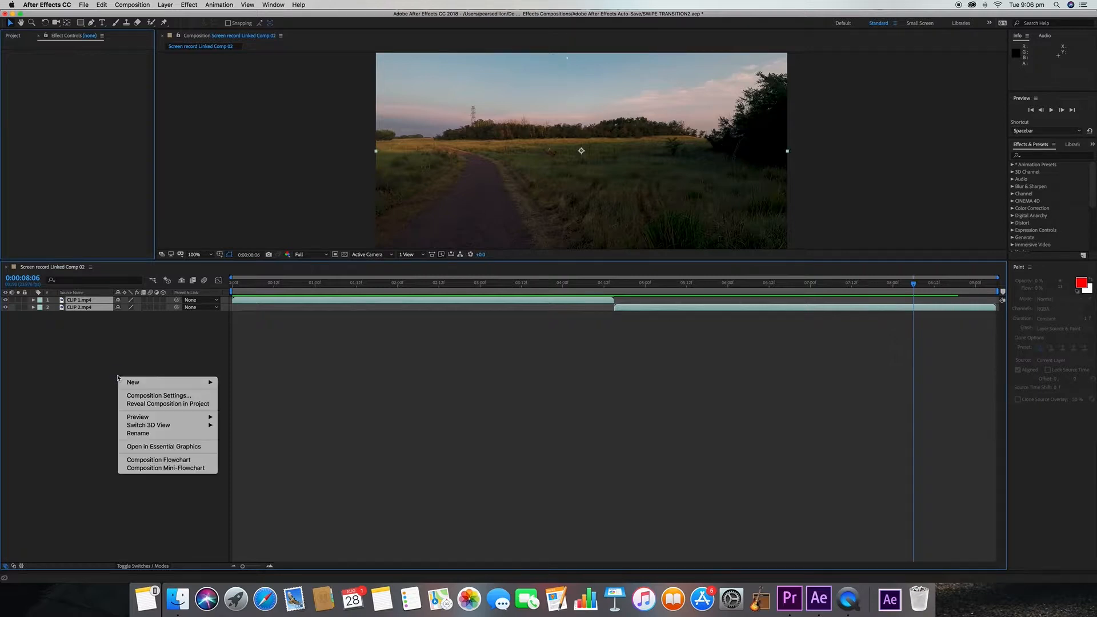
mouse_move(127, 382)
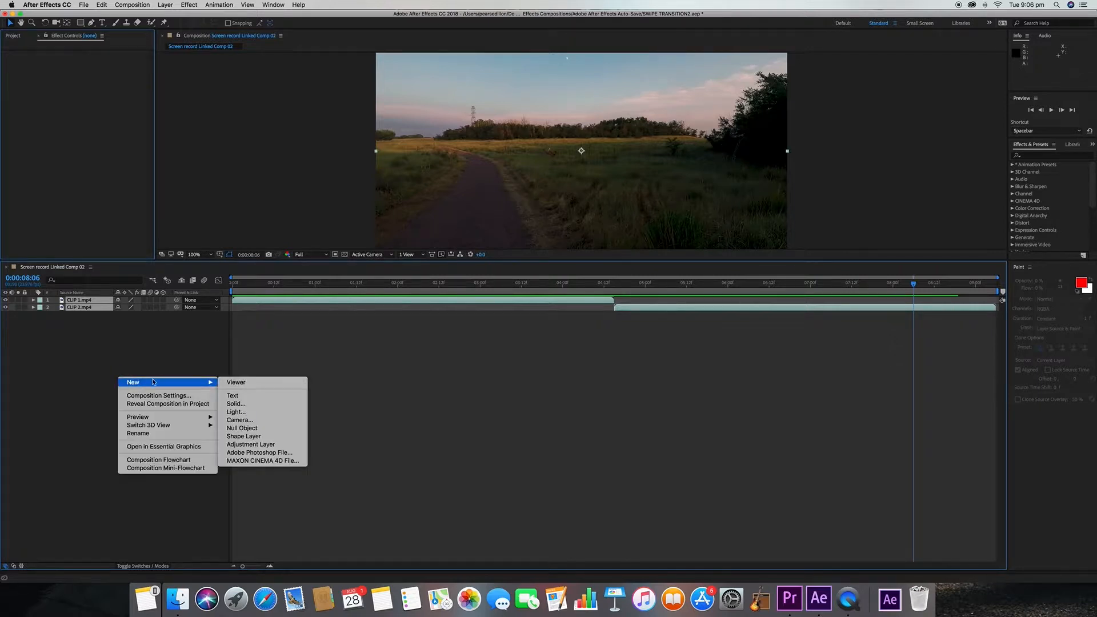
click(254, 445)
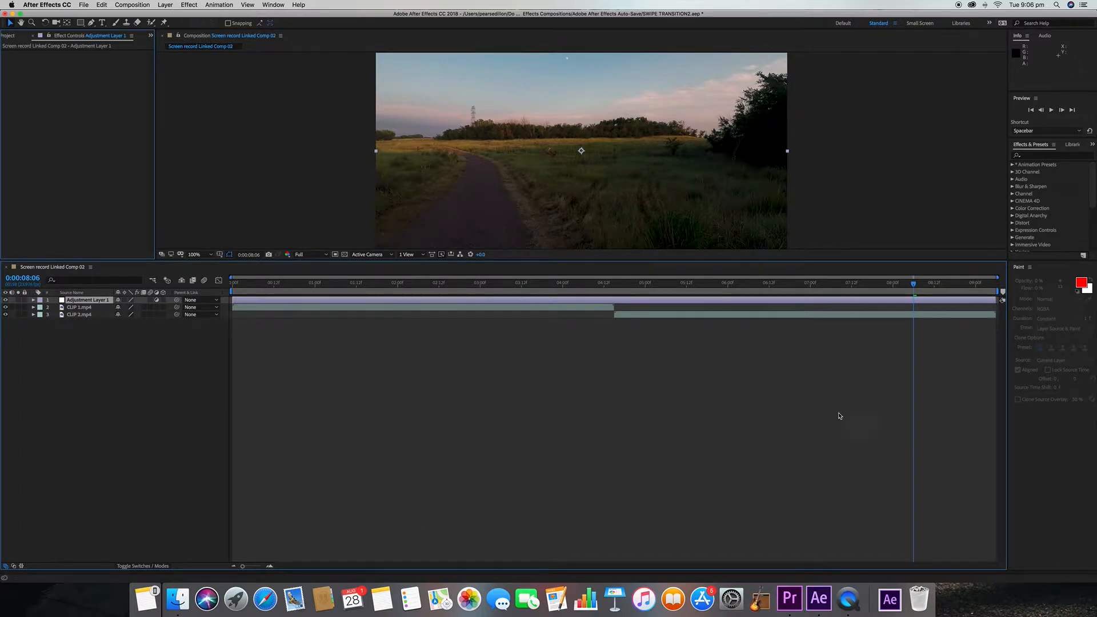
Find the Motion Tile effect and apply it to the adjustment layer
click(1032, 155)
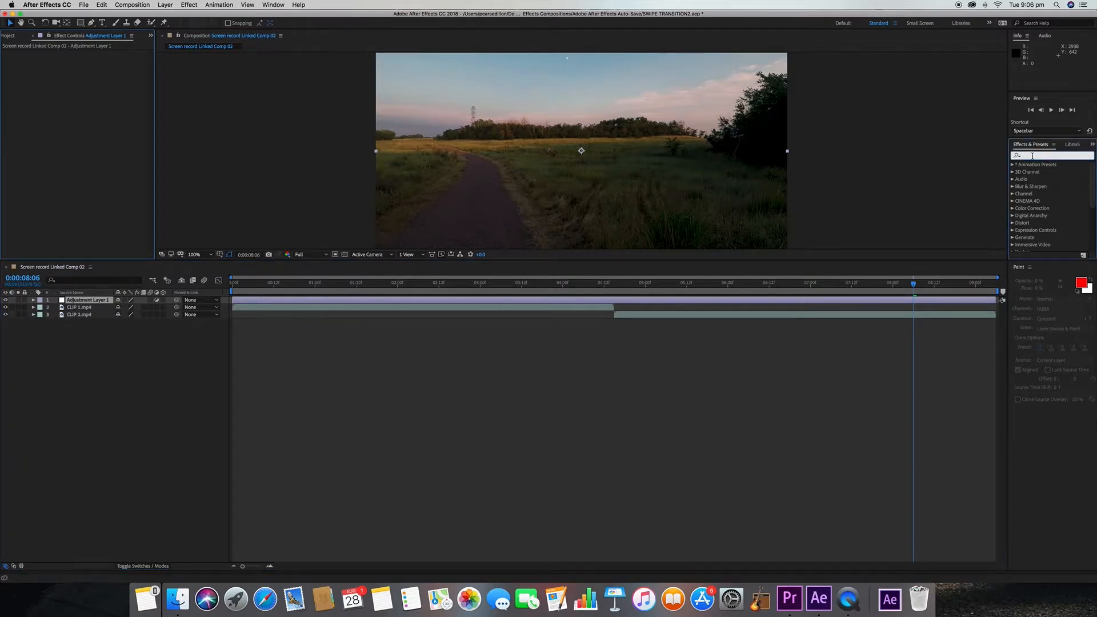
text(motion t)
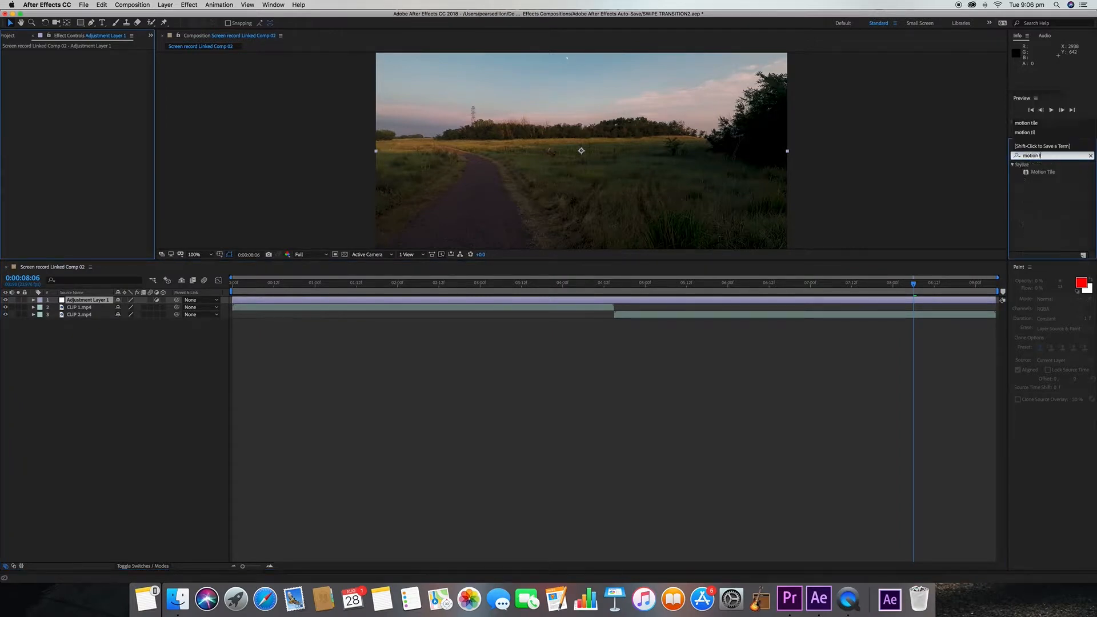
text(ile)
drag(1042, 171, 96, 299)
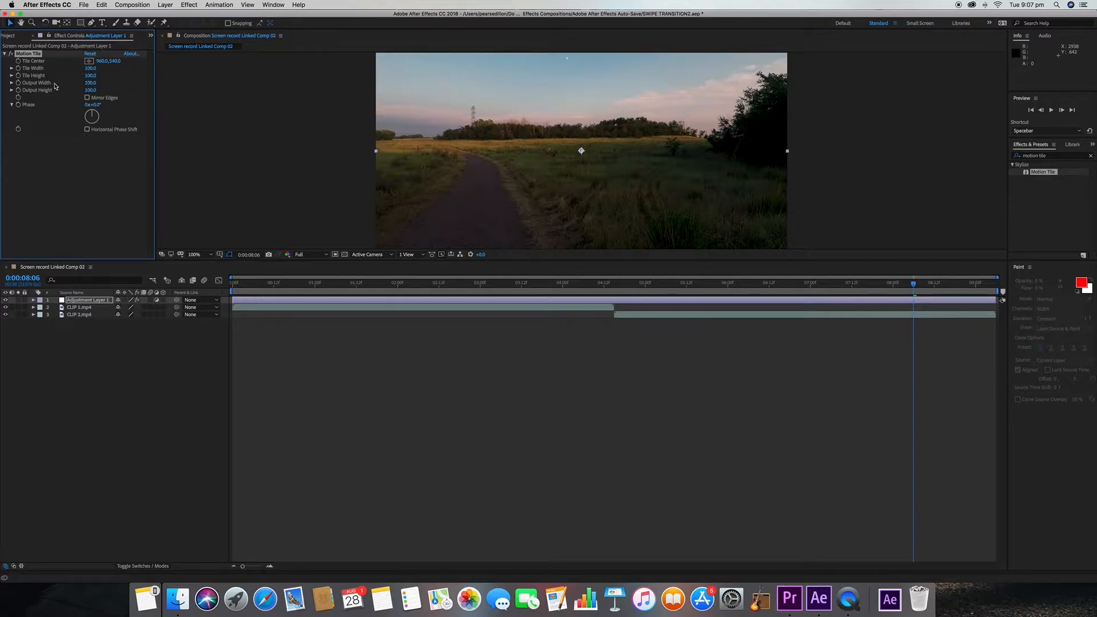
Set Motion Tile's output width and output height to 700 and enable Mirror Edges
click(90, 84)
text(700)
click(93, 91)
text(700)
click(87, 98)
Find the Transform effect under Distort and apply it to the adjustment layer
click(1090, 157)
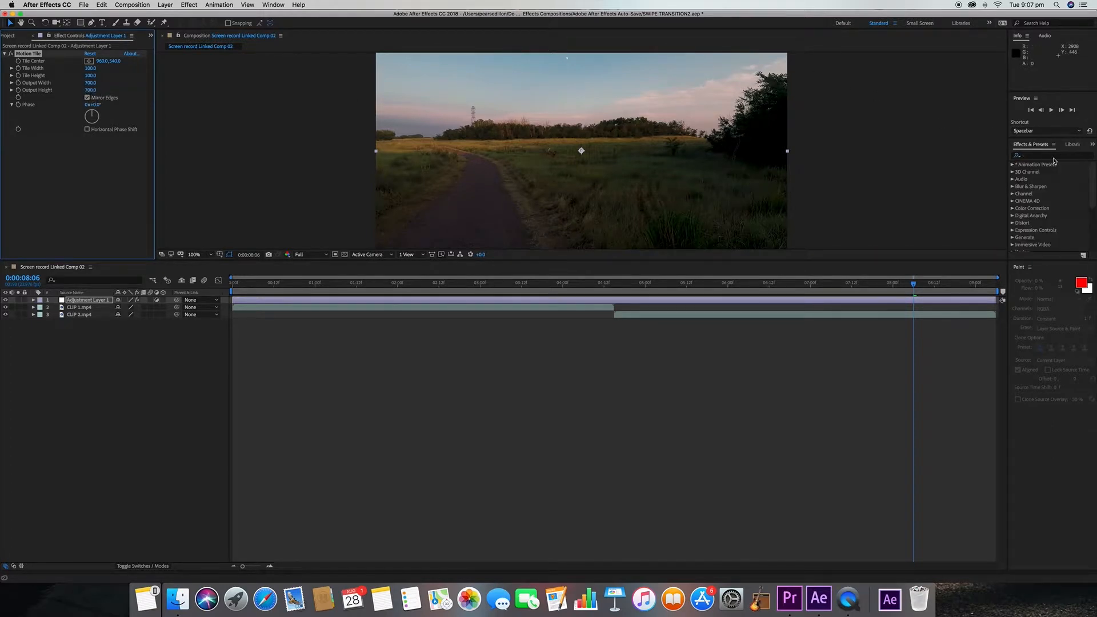
text(transform)
click(1057, 173)
drag(1058, 173, 79, 304)
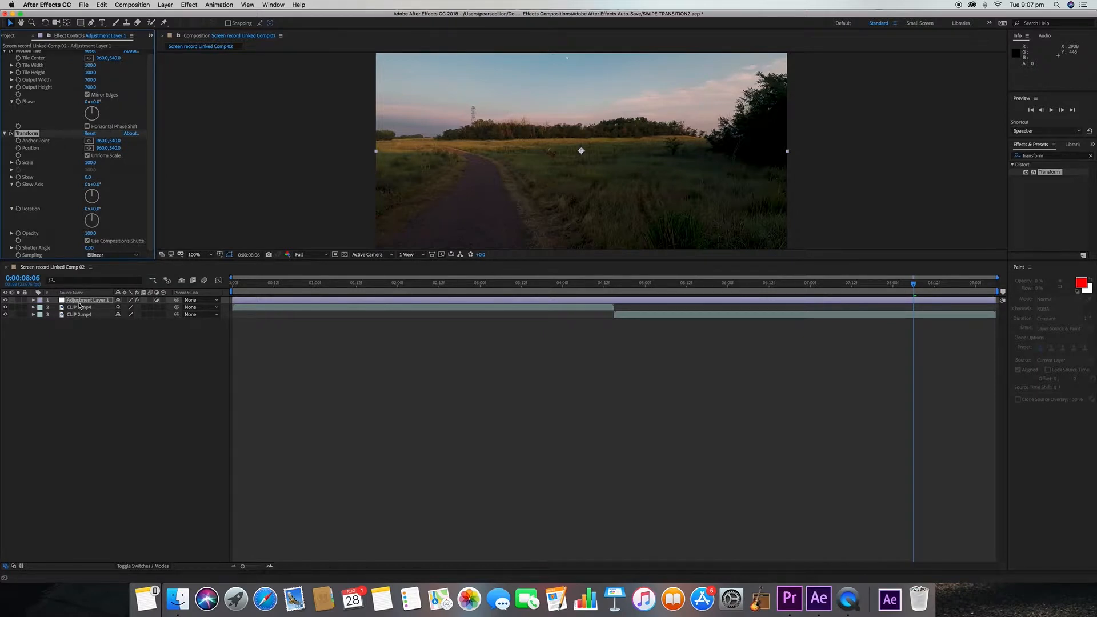
Reveal the Transform effect's properties in the timeline and start keyframing its Position at 0:00:04:15, where CLIP 2 begins
click(34, 301)
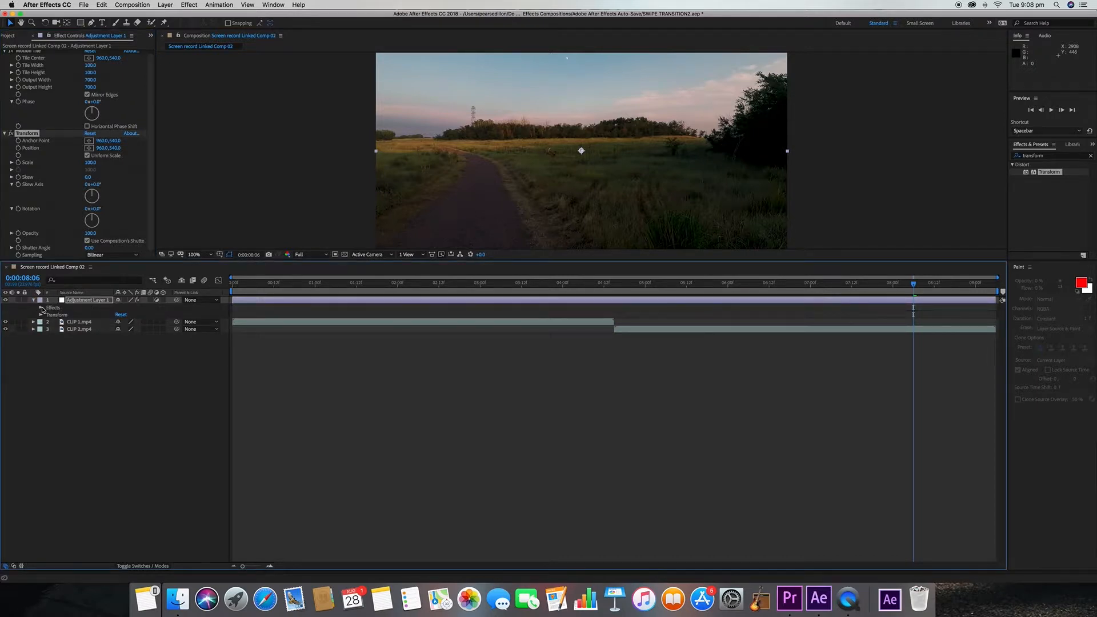
click(41, 308)
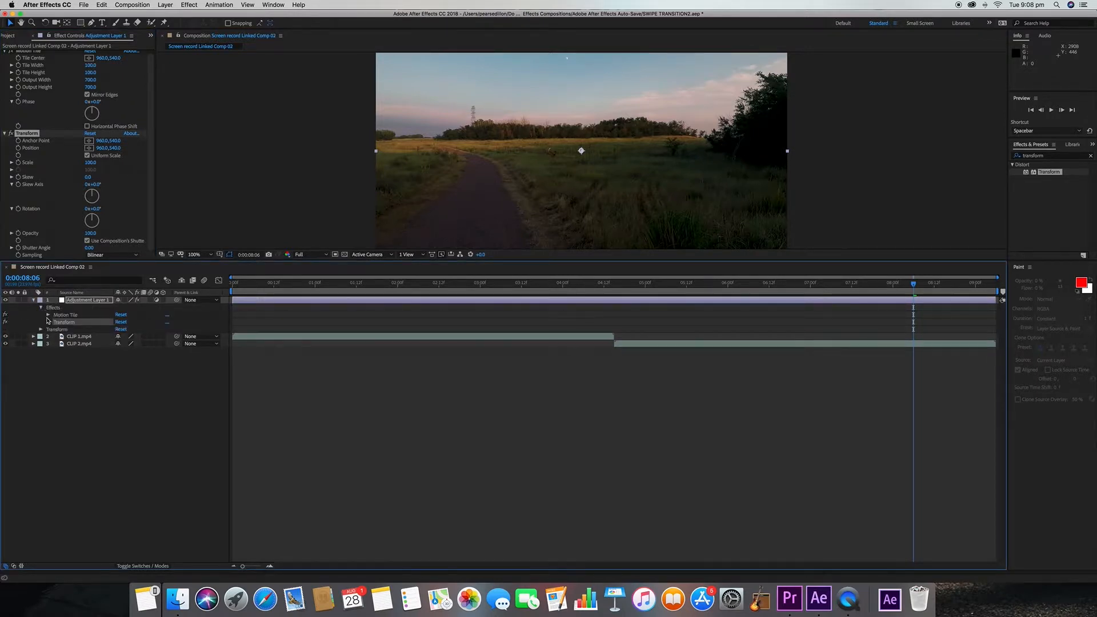
click(48, 322)
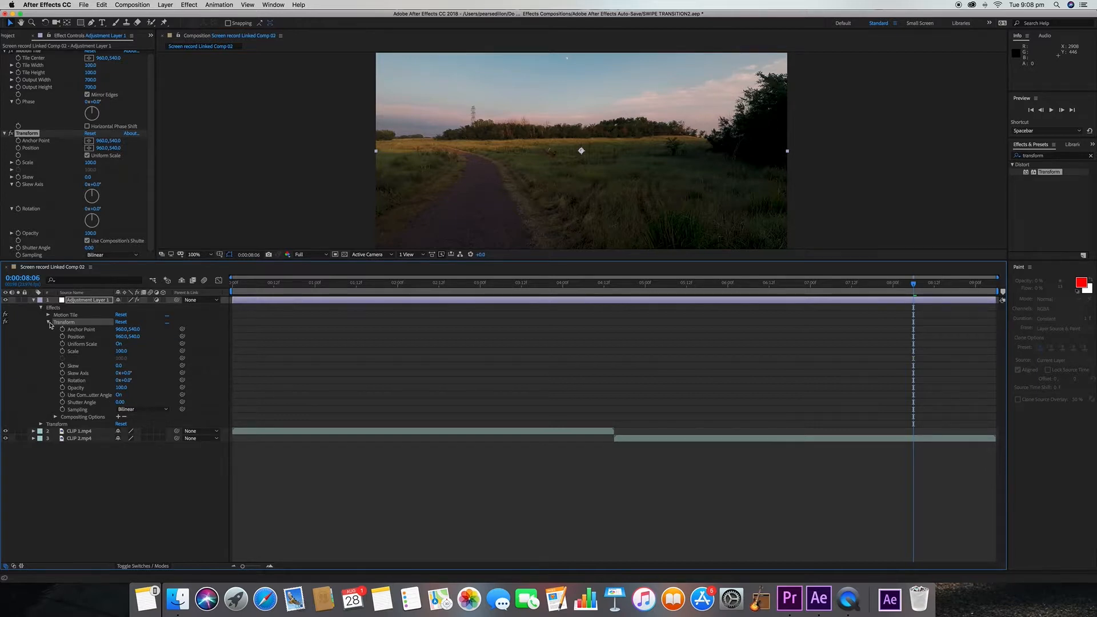
click(608, 285)
mouse_move(608, 286)
mouse_down()
mouse_move(638, 287)
mouse_move(615, 290)
mouse_up()
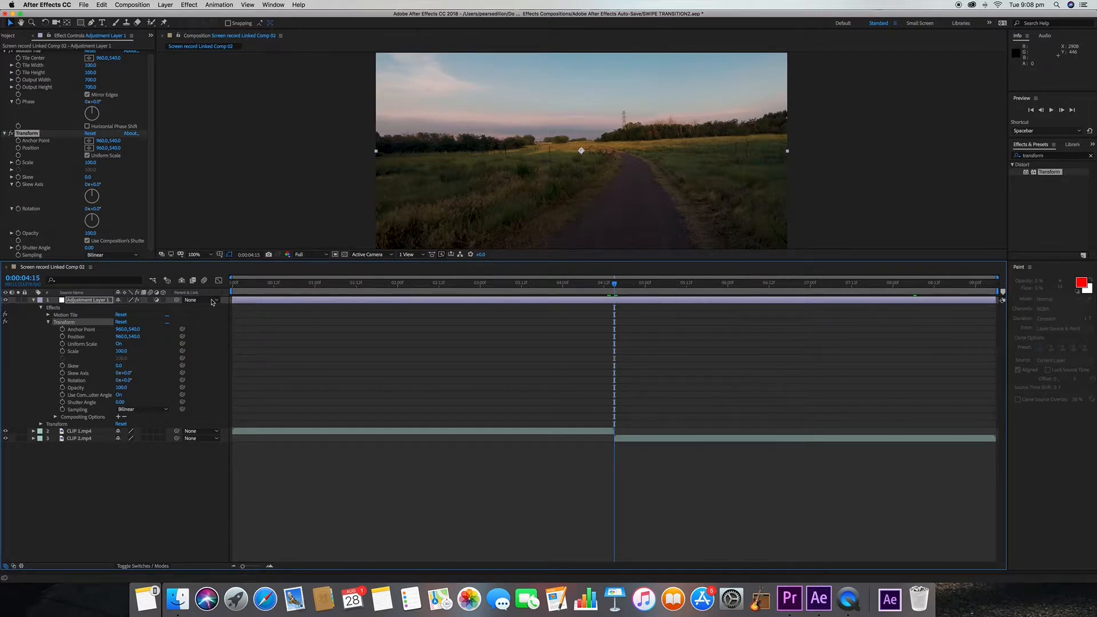
click(63, 337)
Add Position keyframes for the Transform effect at 0:00:04:14, 0:00:04:10 and 0:00:04:20
drag(614, 287, 610, 287)
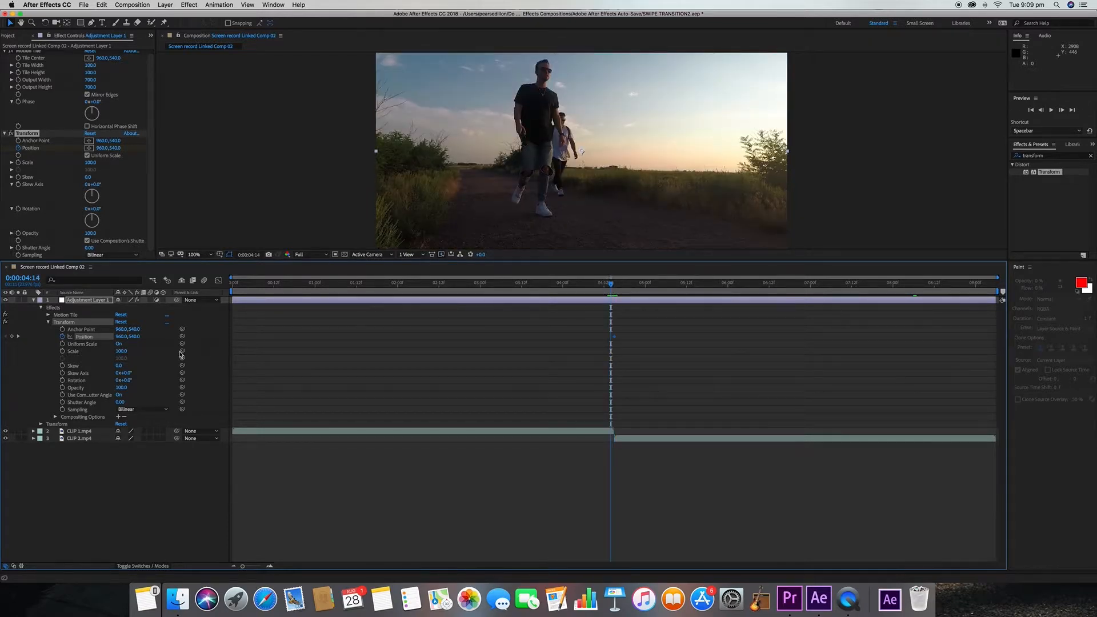
click(13, 338)
drag(610, 283, 597, 288)
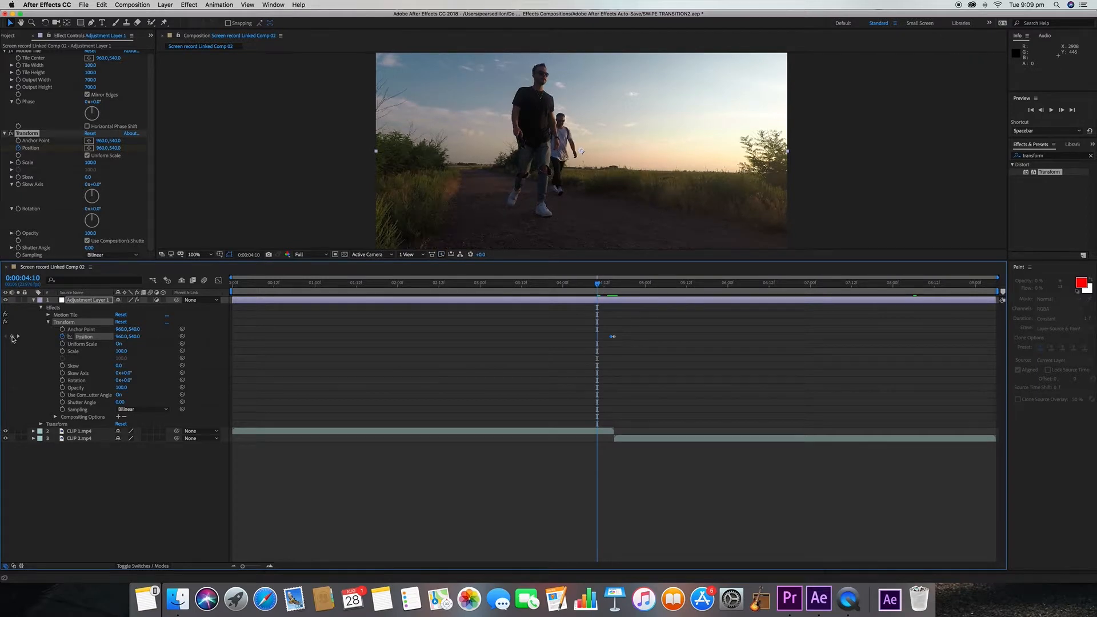
click(12, 337)
drag(596, 287, 631, 288)
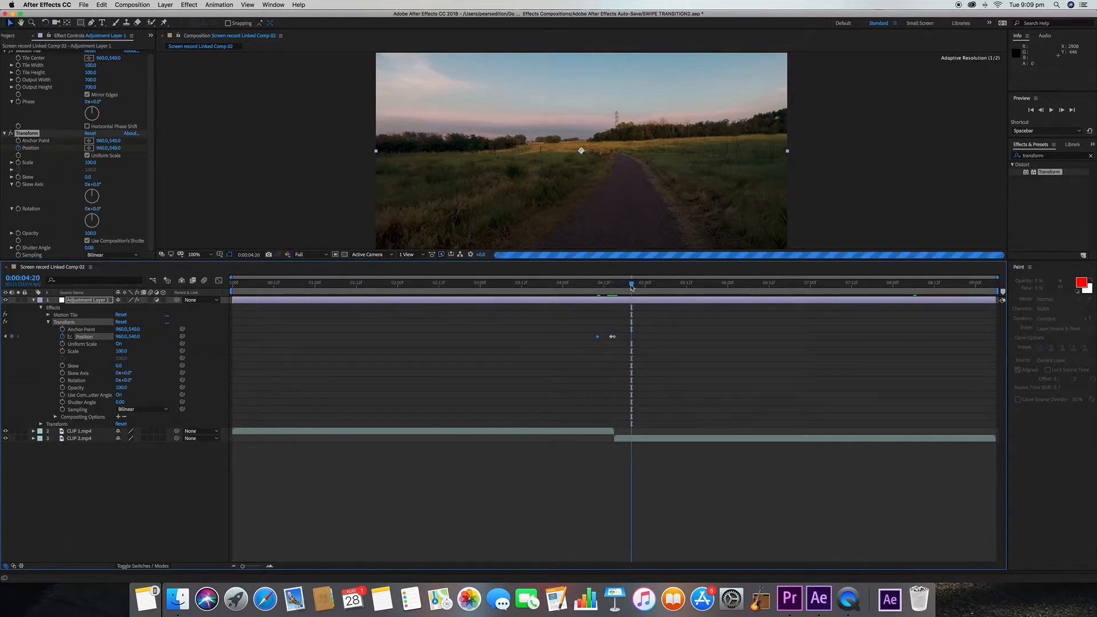
click(13, 338)
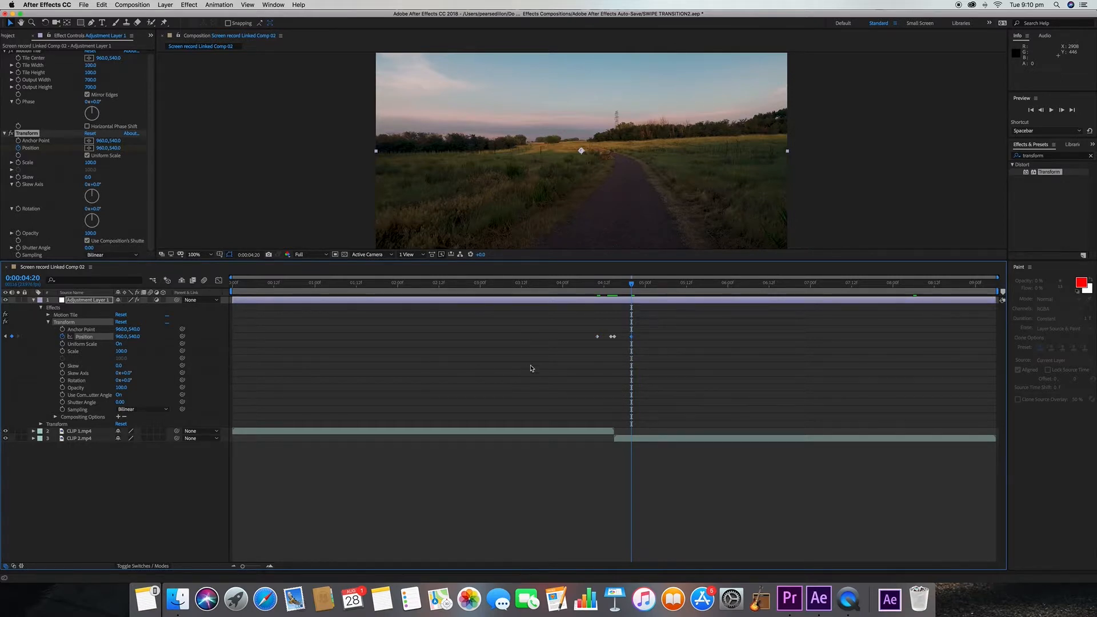
Set the Transform effect's horizontal Position to 0 at the 0:00:04:14 keyframe
drag(632, 283, 759, 286)
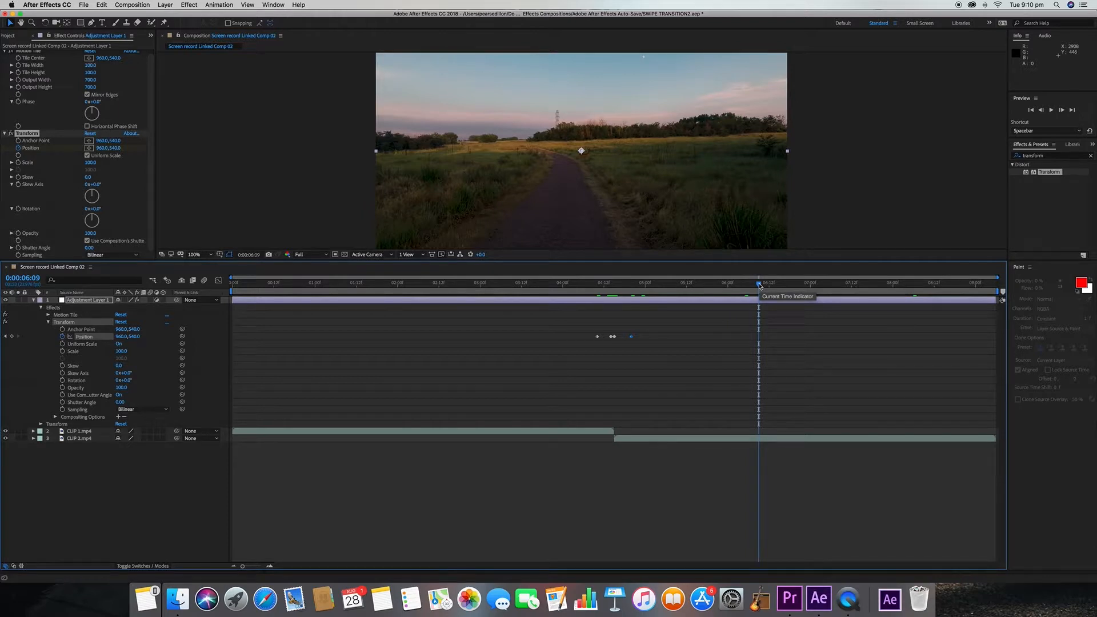
drag(759, 286, 598, 330)
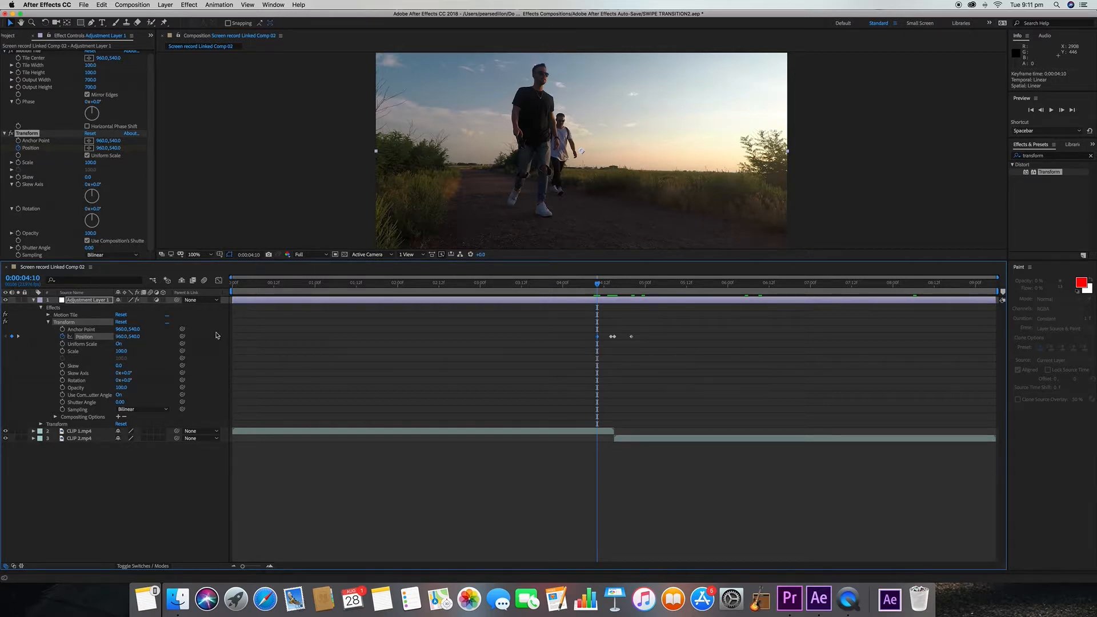
drag(598, 284, 610, 286)
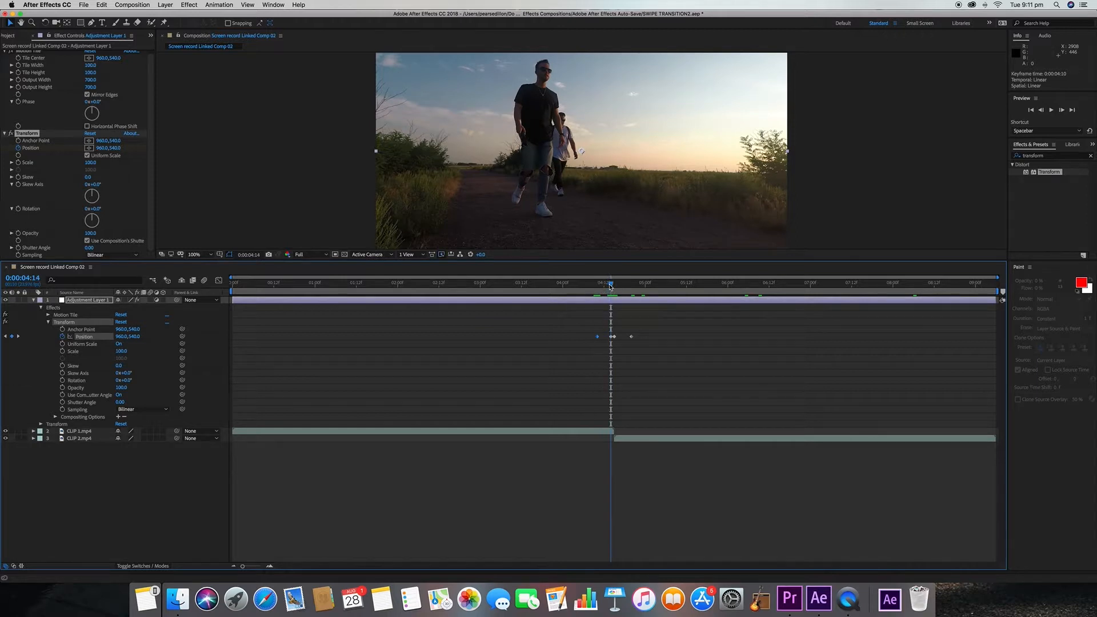
click(122, 336)
text(0)
key(Return)
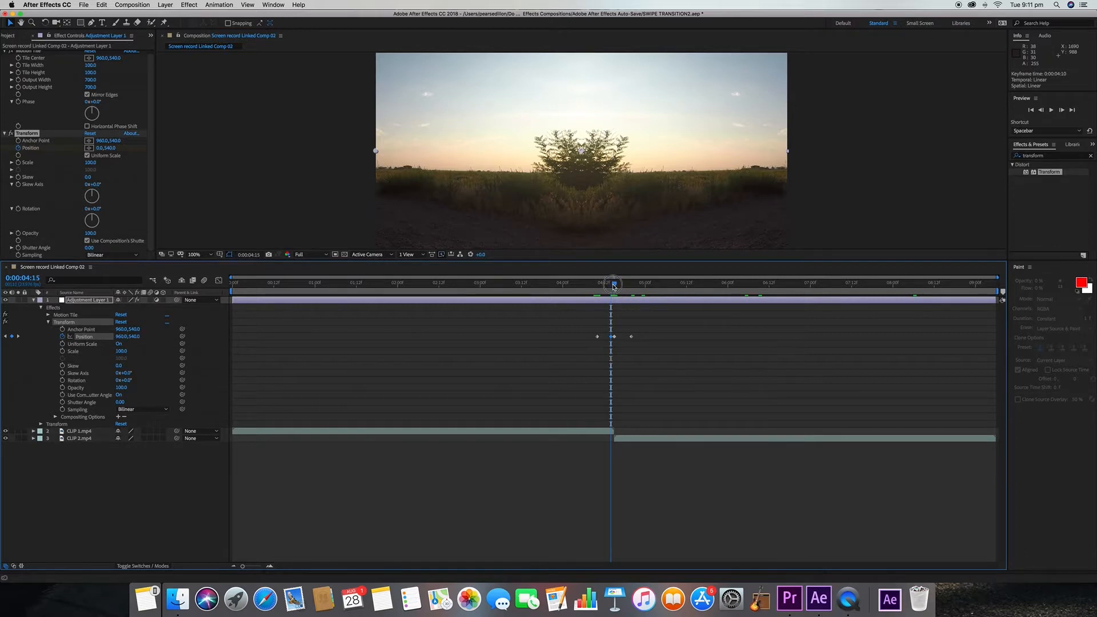
Set the Transform effect's horizontal Position to 1920 at the 0:00:04:15 keyframe
drag(610, 285, 614, 286)
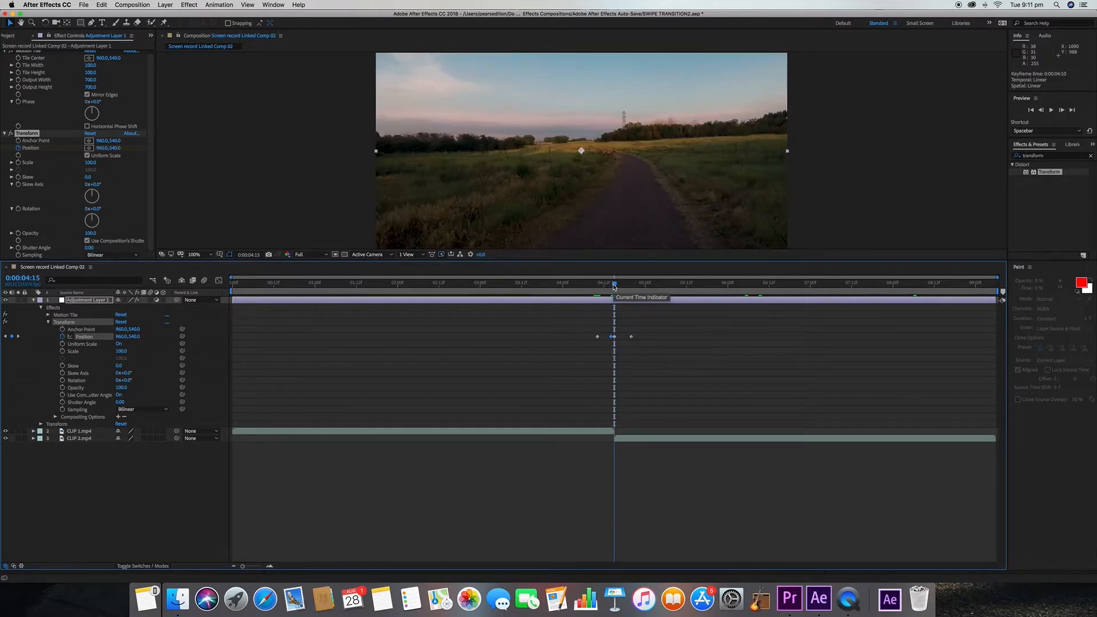
click(613, 337)
click(123, 336)
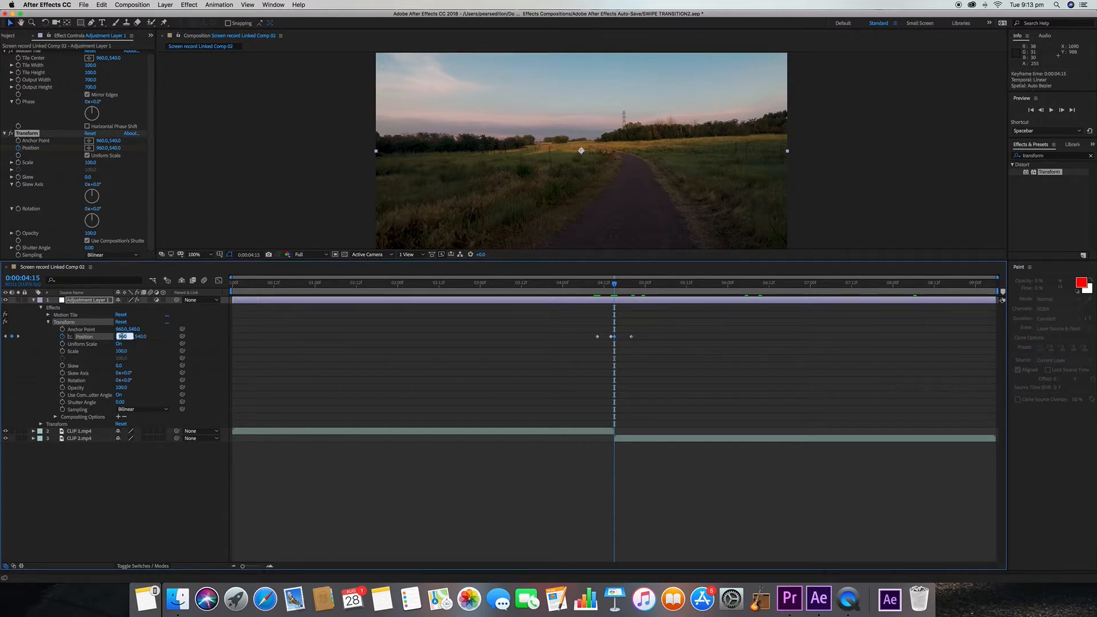
key(Return)
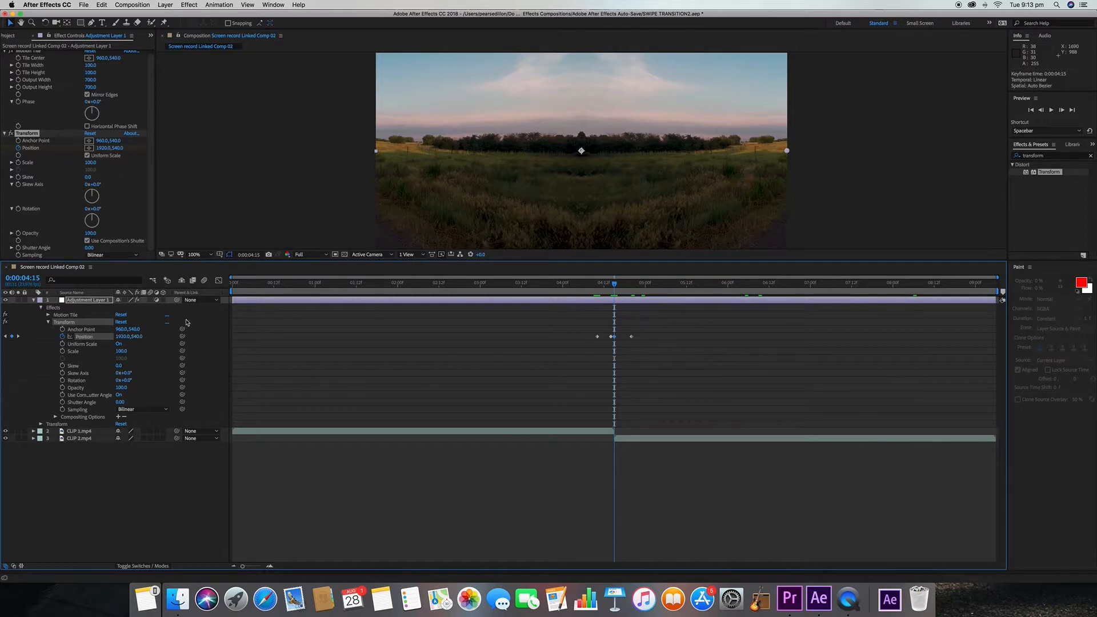
Check the Position value at the 0:00:04:20 keyframe and preview the swipe from shortly before the cut
drag(615, 287, 631, 285)
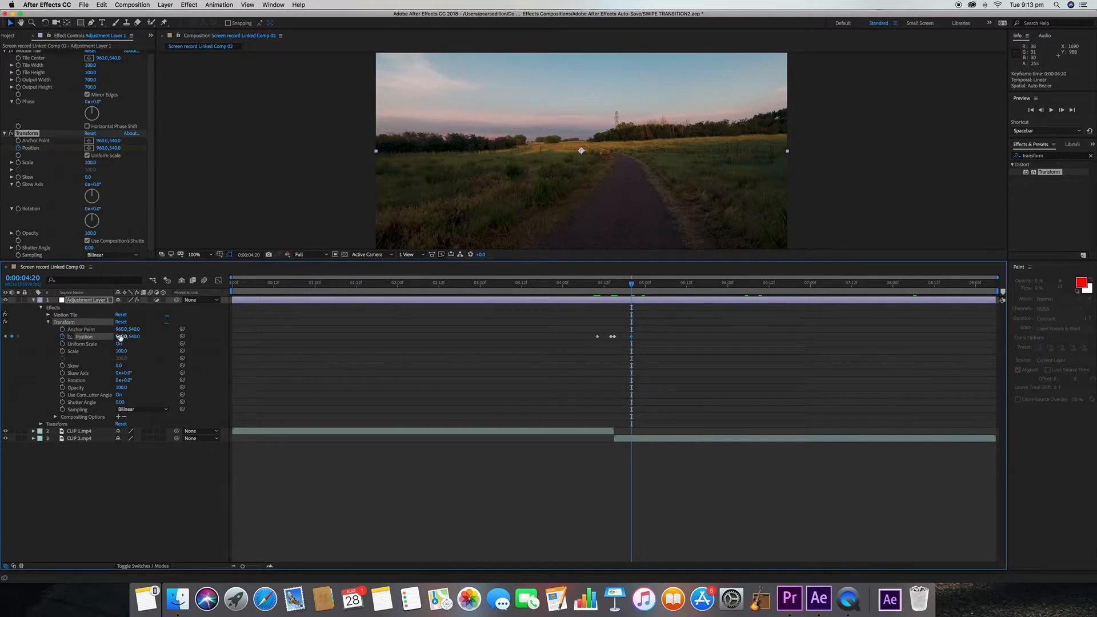
click(547, 285)
key(space)
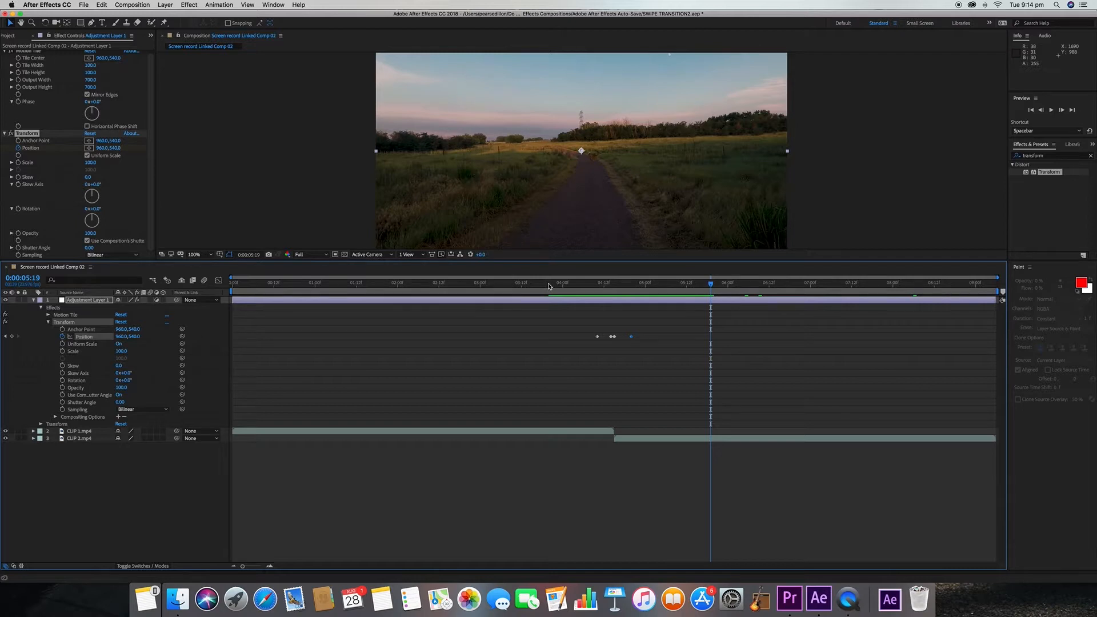
Apply Easy Ease to all four Position keyframes of the Transform effect
drag(579, 324, 648, 352)
click(218, 5)
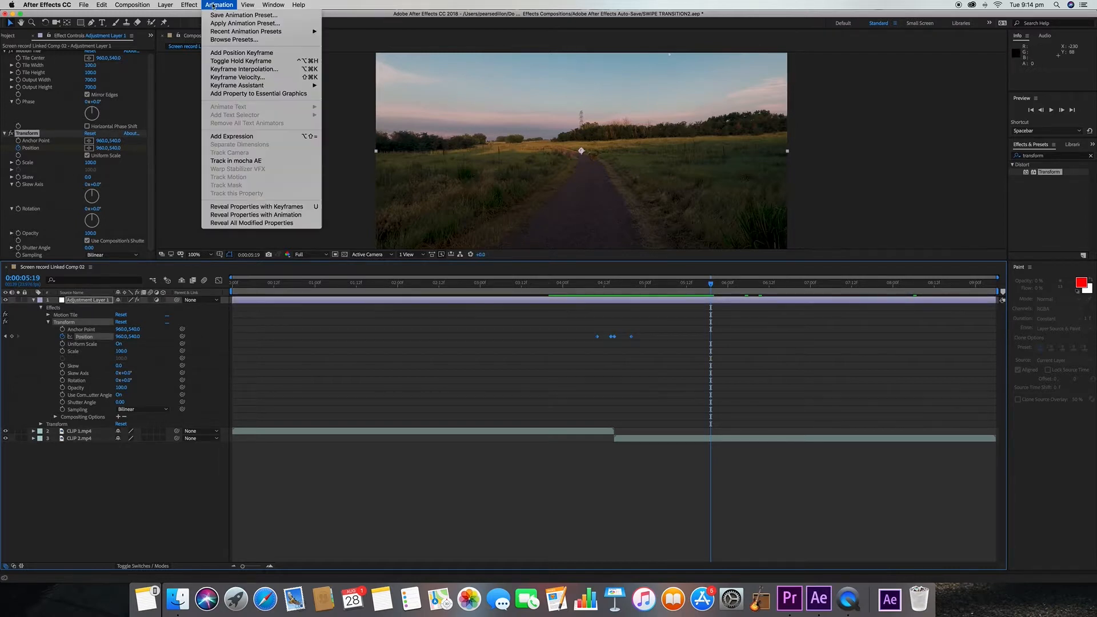
mouse_move(253, 90)
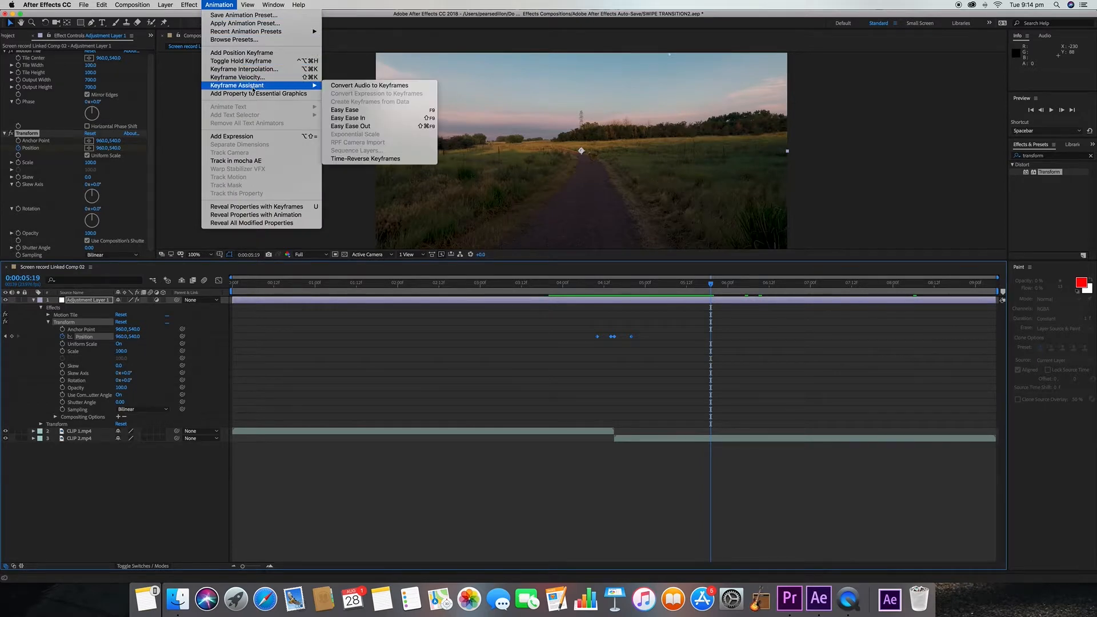
click(355, 110)
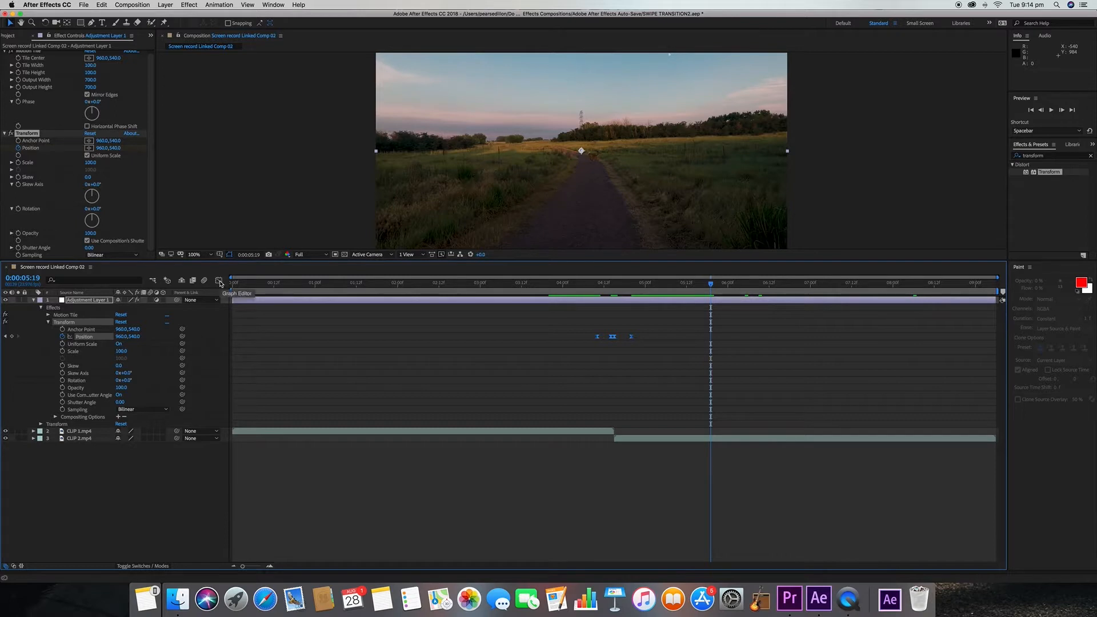
Reshape the Position speed graph by extending the first and last keyframes' influence handles toward the cut for a sharp acceleration there
click(219, 282)
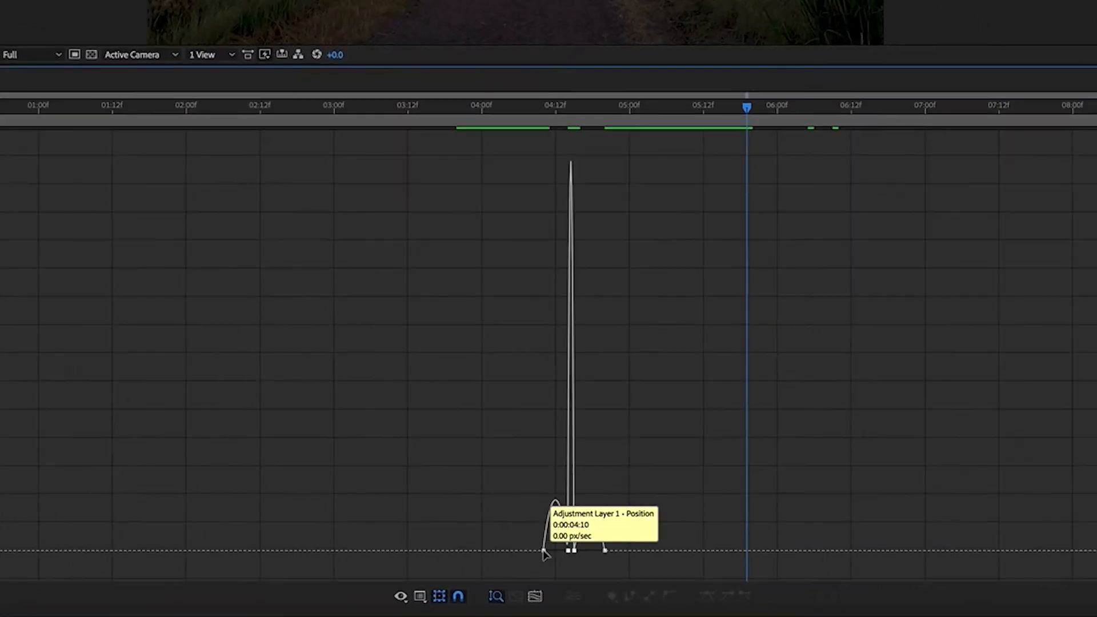
click(544, 550)
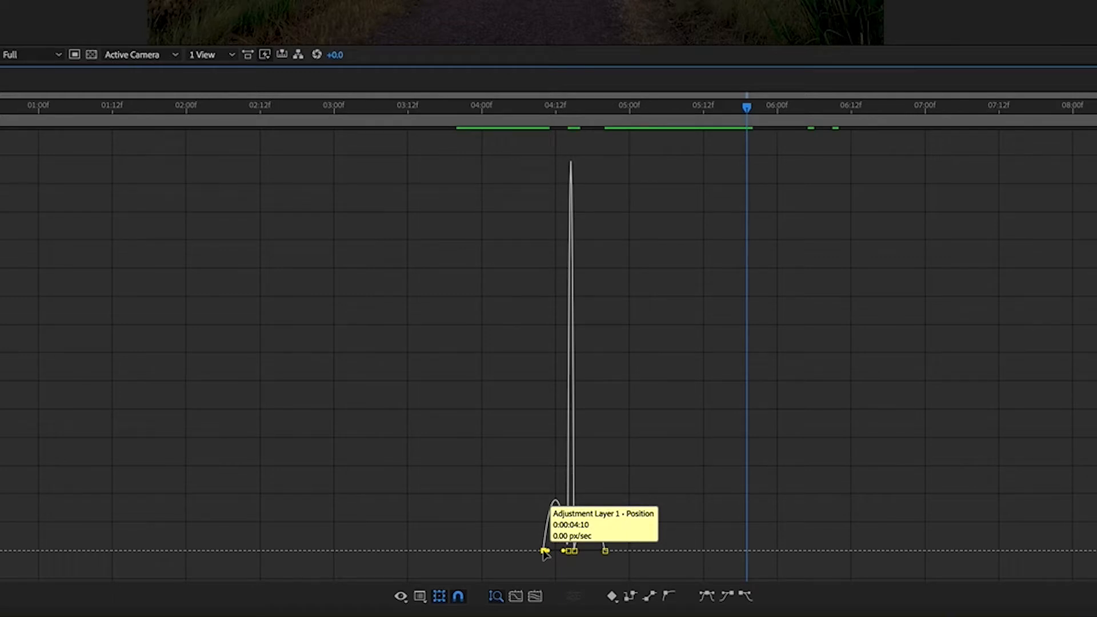
drag(545, 551, 582, 557)
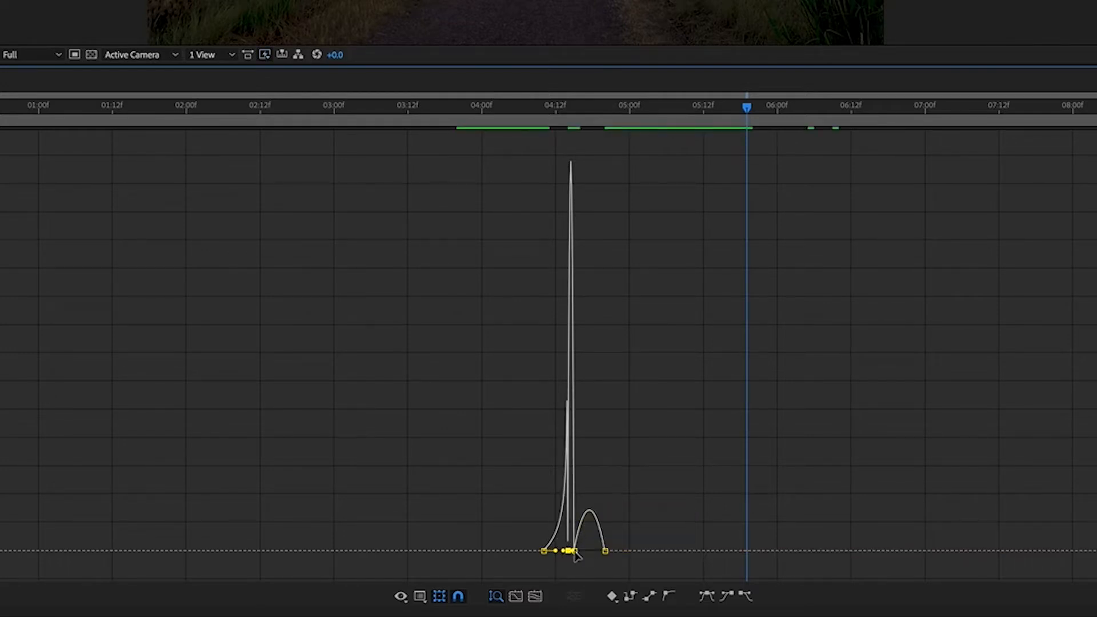
click(602, 552)
drag(602, 553, 566, 554)
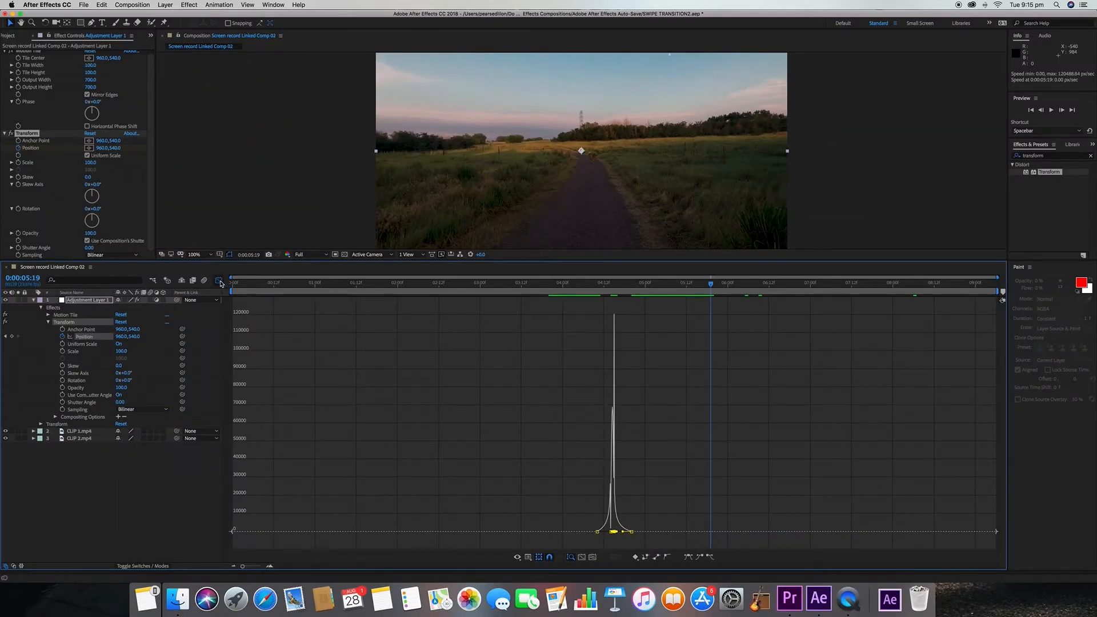
click(218, 281)
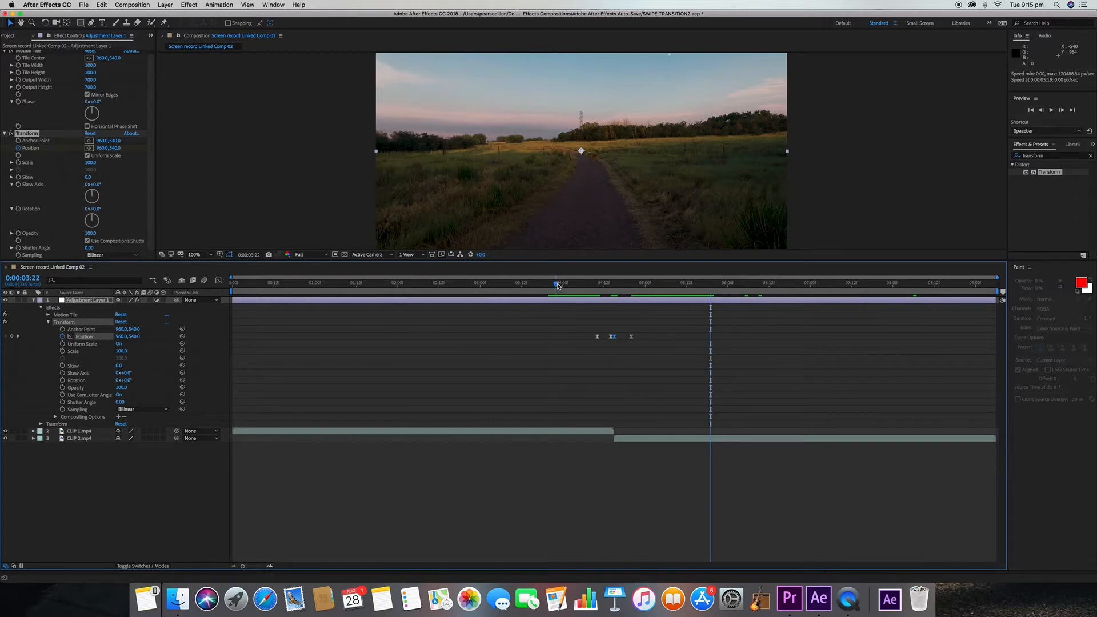
Preview the eased swipe from 0:00:03:22 through the cut
click(558, 285)
key(space)
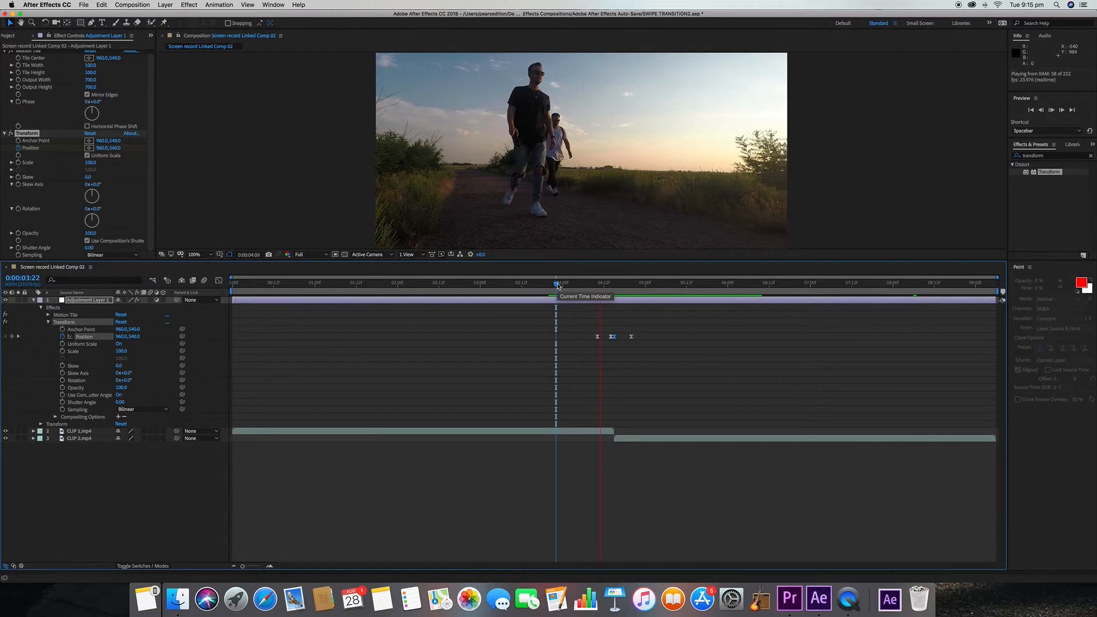
key(space)
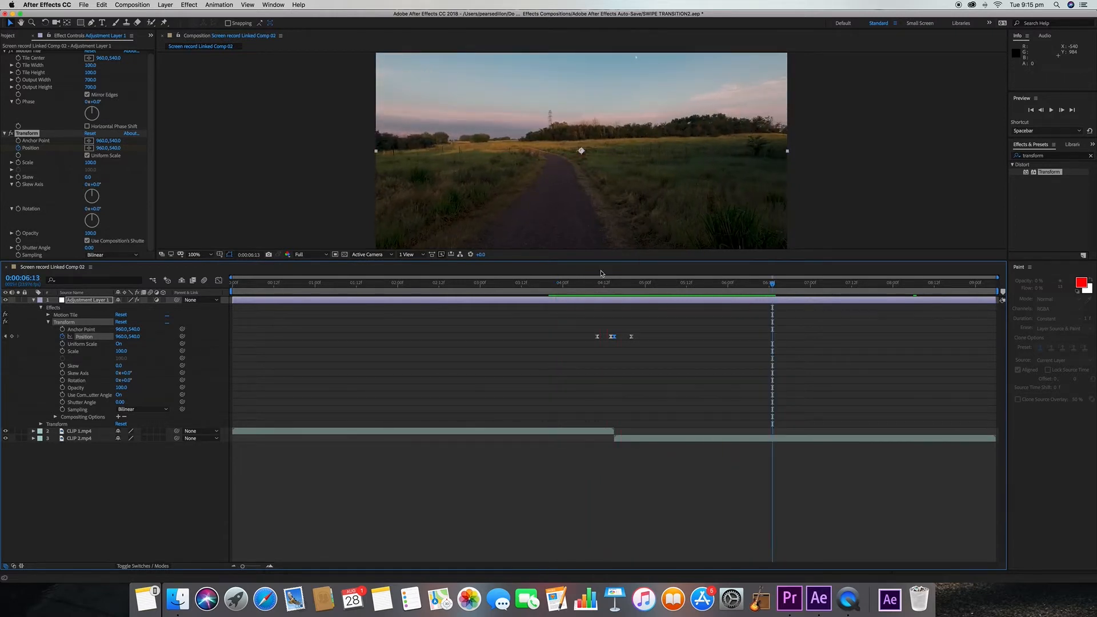
Find the motion blur effects, apply CC Force Motion Blur to Adjustment Layer 1 and expand its properties
click(1090, 156)
text(motion blur)
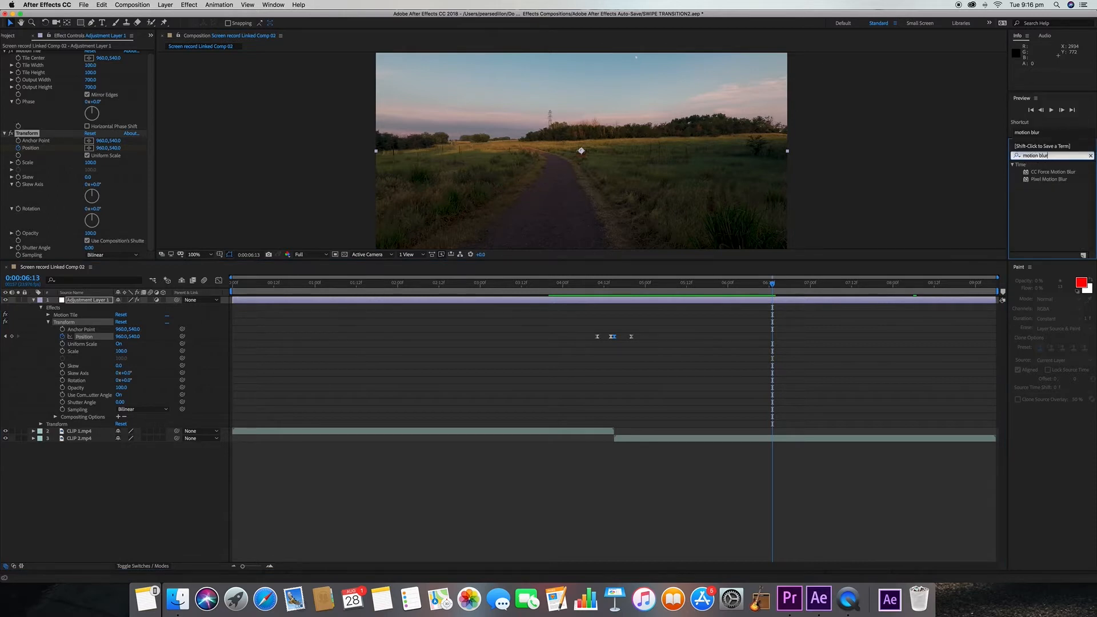
drag(1053, 172, 98, 303)
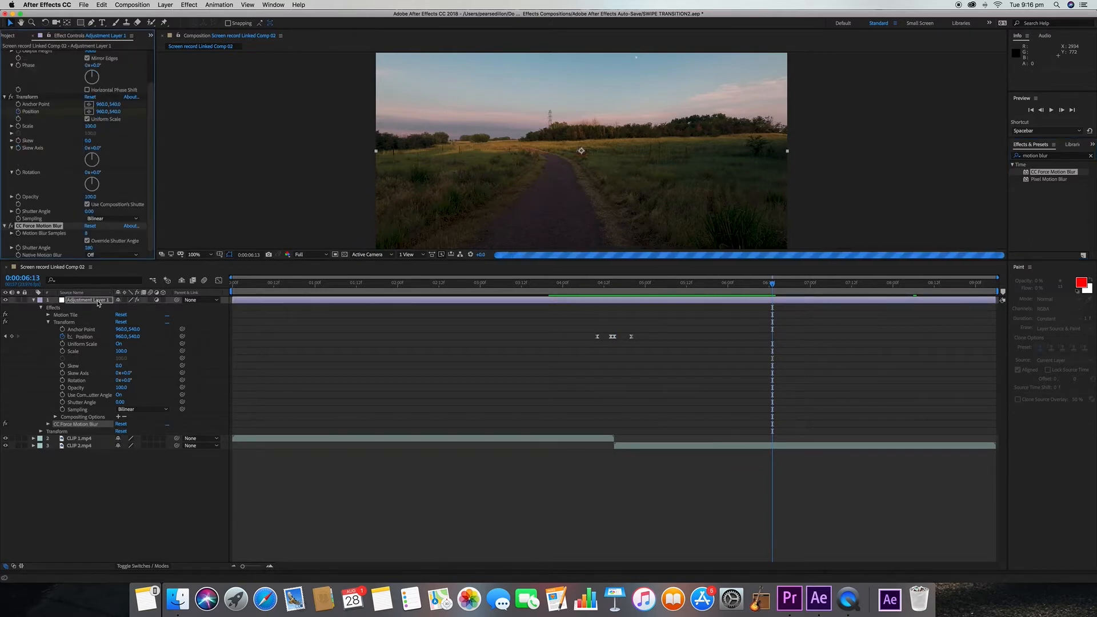
click(48, 424)
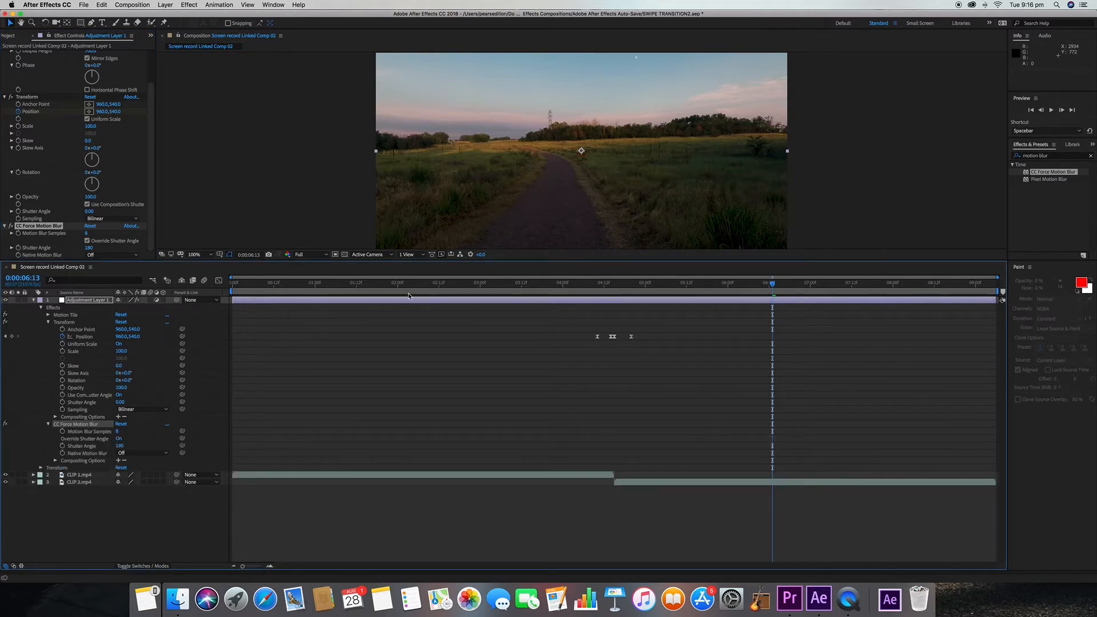
Add a Motion Blur Samples keyframe with a value of 1 at 0:00:04:10, on the first Position keyframe
click(597, 284)
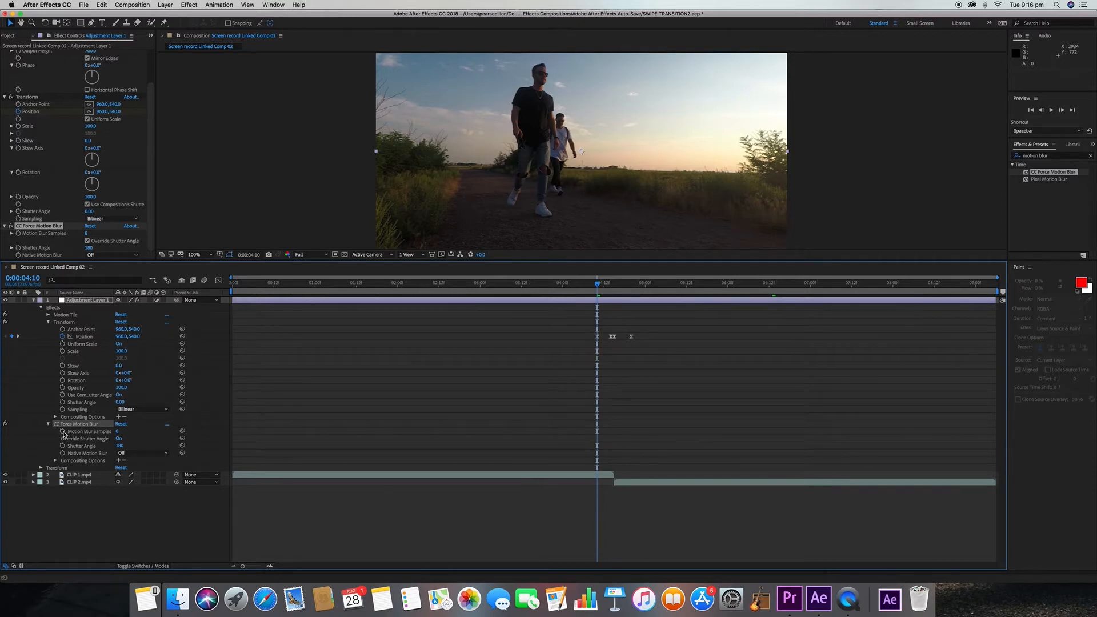
click(63, 431)
click(118, 432)
text(1)
key(Return)
Add a Motion Blur Samples keyframe with a value of 8 one frame further on, at 0:00:04:11
drag(597, 284, 601, 285)
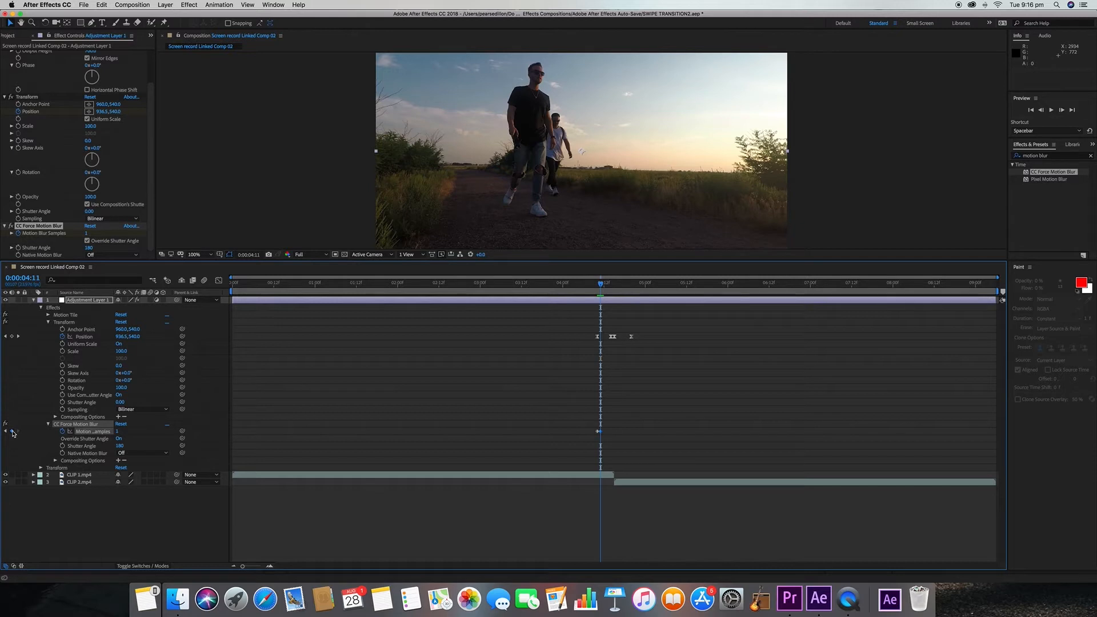
click(117, 431)
text(8)
key(Return)
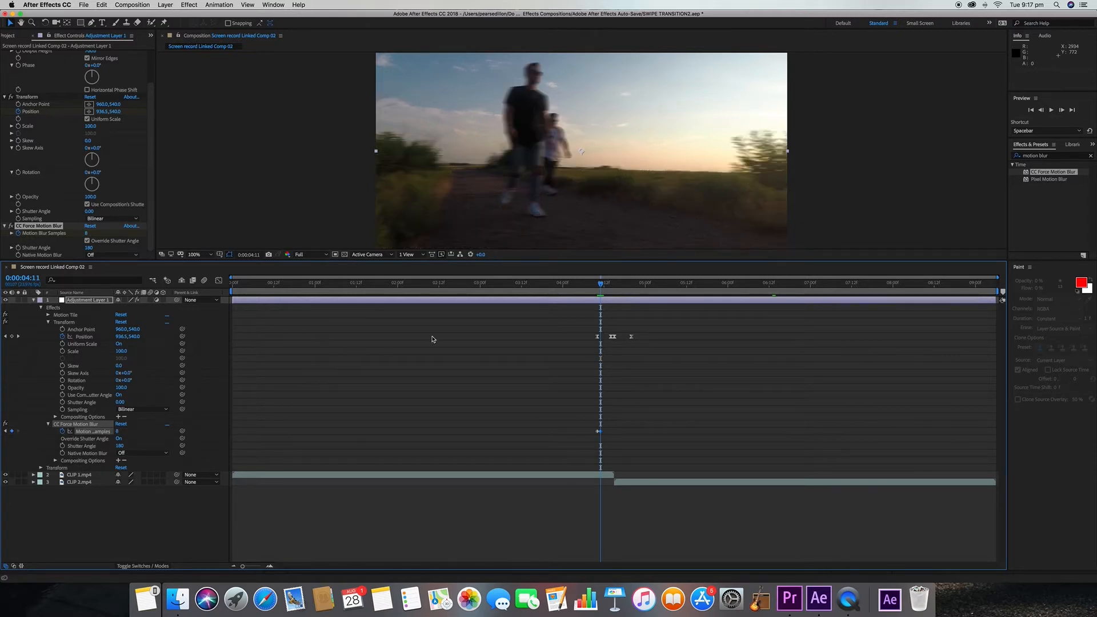
Add a Motion Blur Samples keyframe with a value of 1 at 0:00:04:20, on the last Position keyframe
drag(600, 285, 631, 286)
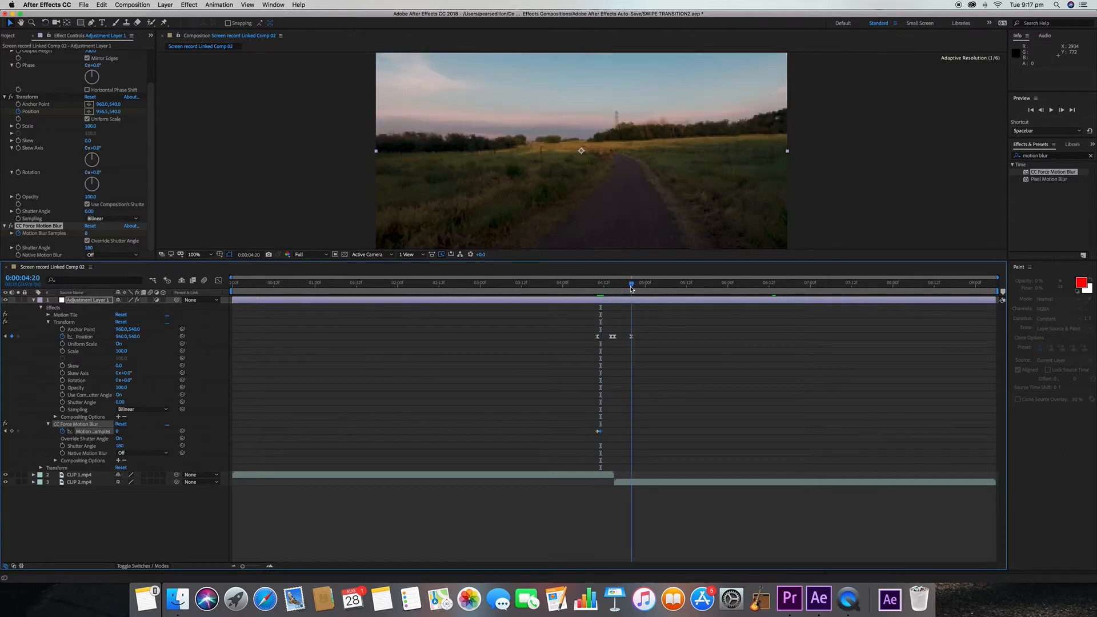
click(12, 431)
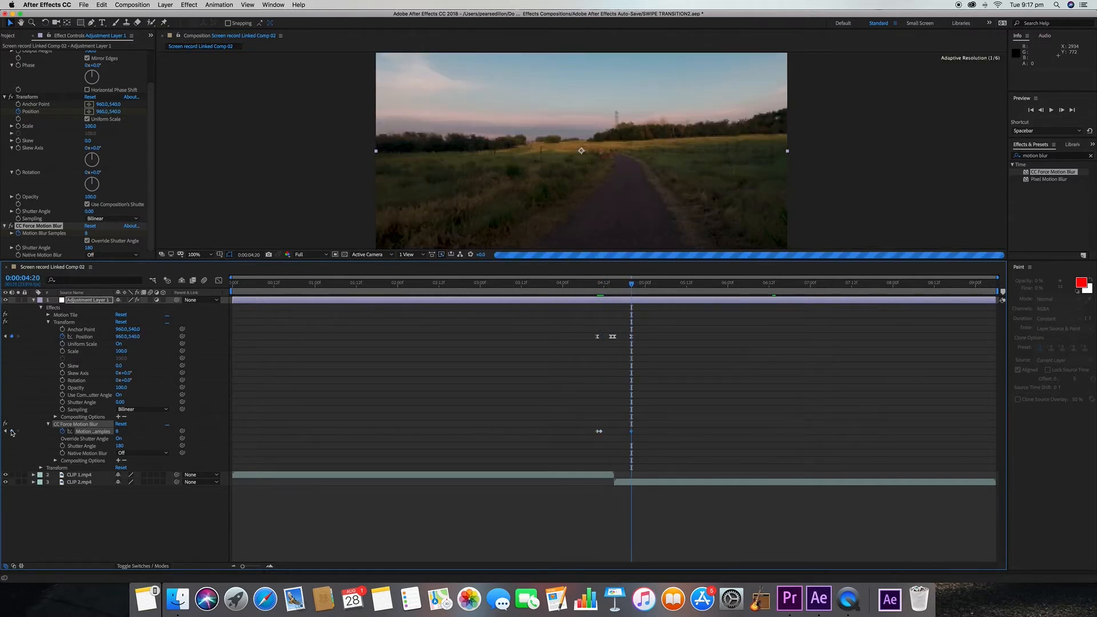
click(117, 431)
text(1)
key(Return)
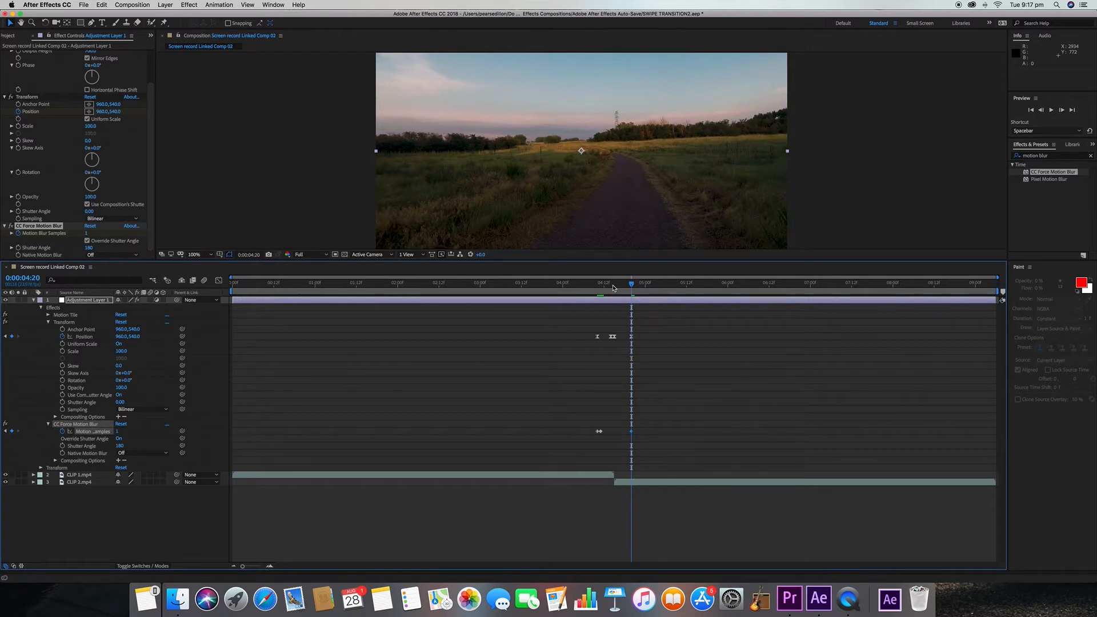
Add a Motion Blur Samples keyframe with a value of 8 at 0:00:04:19, one frame before the last one
drag(631, 285, 627, 285)
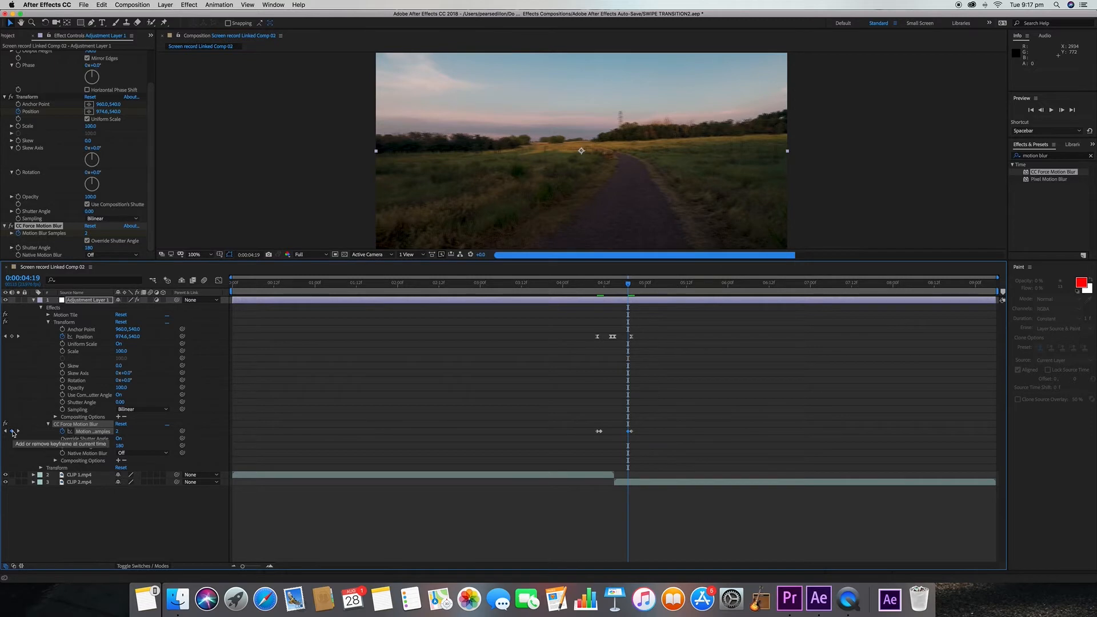
click(118, 432)
text(8)
key(Return)
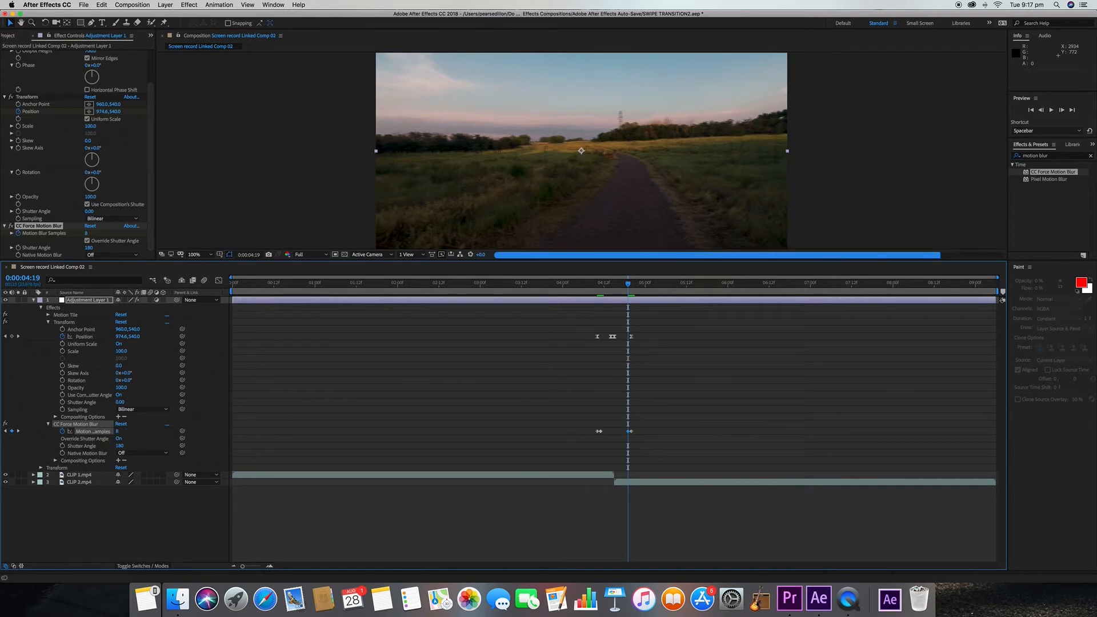
Trim the adjustment layer to the transition only, with its in point at 0:00:04:10 and out point at 0:00:04:19
click(596, 284)
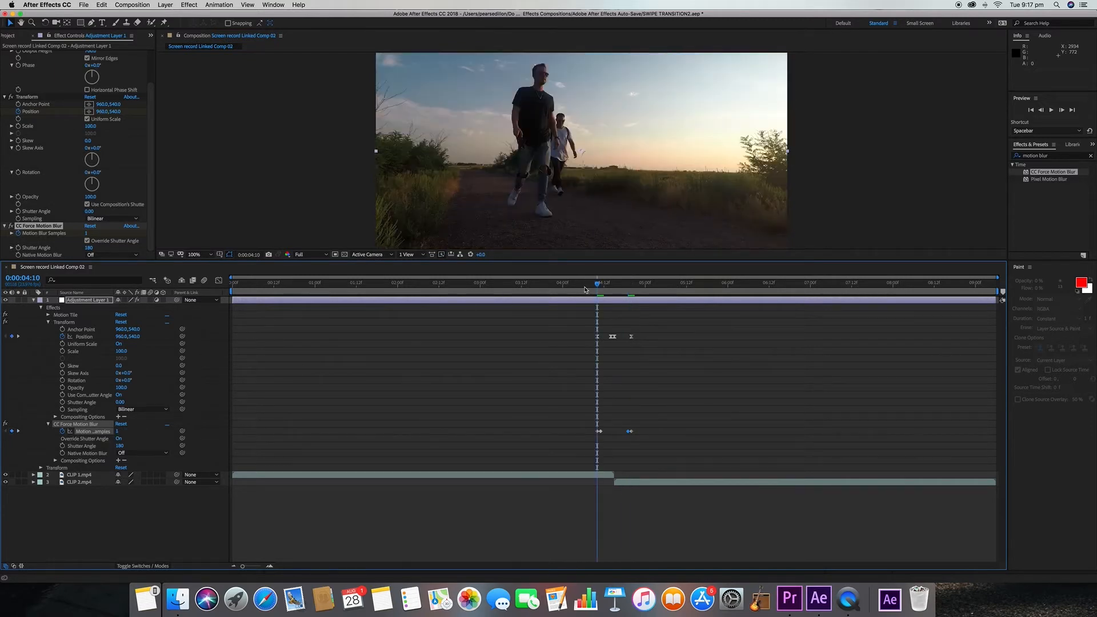
mouse_move(598, 286)
mouse_down()
mouse_move(640, 285)
mouse_move(597, 291)
mouse_up()
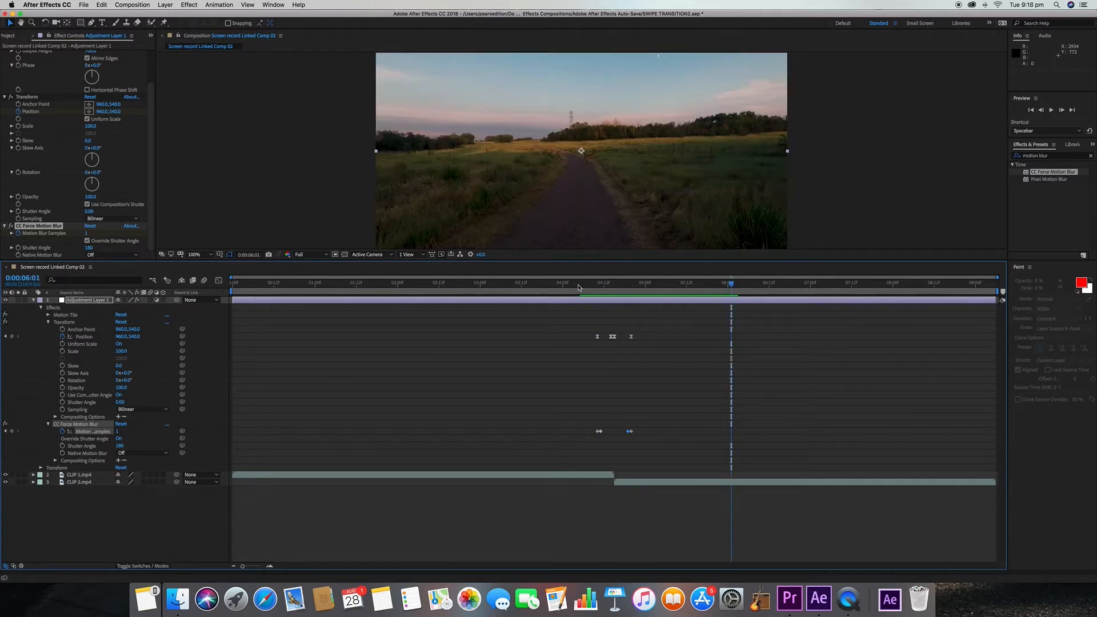
drag(234, 303, 631, 286)
key(alt+bracketright)
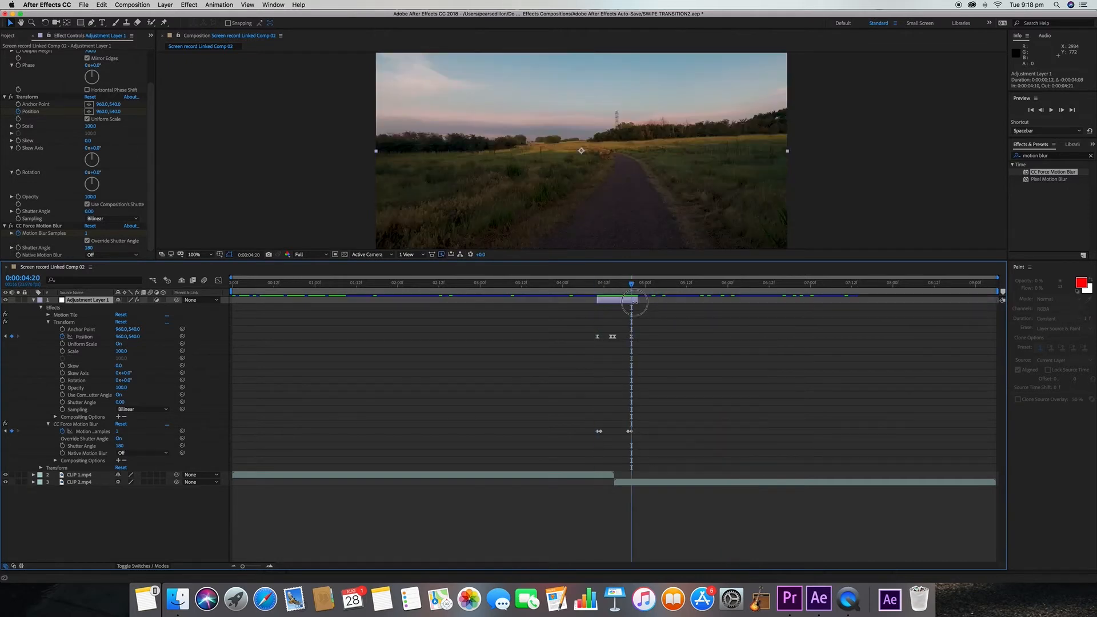
Preview the finished swipe with motion blur from 0:00:03:11
click(518, 284)
key(space)
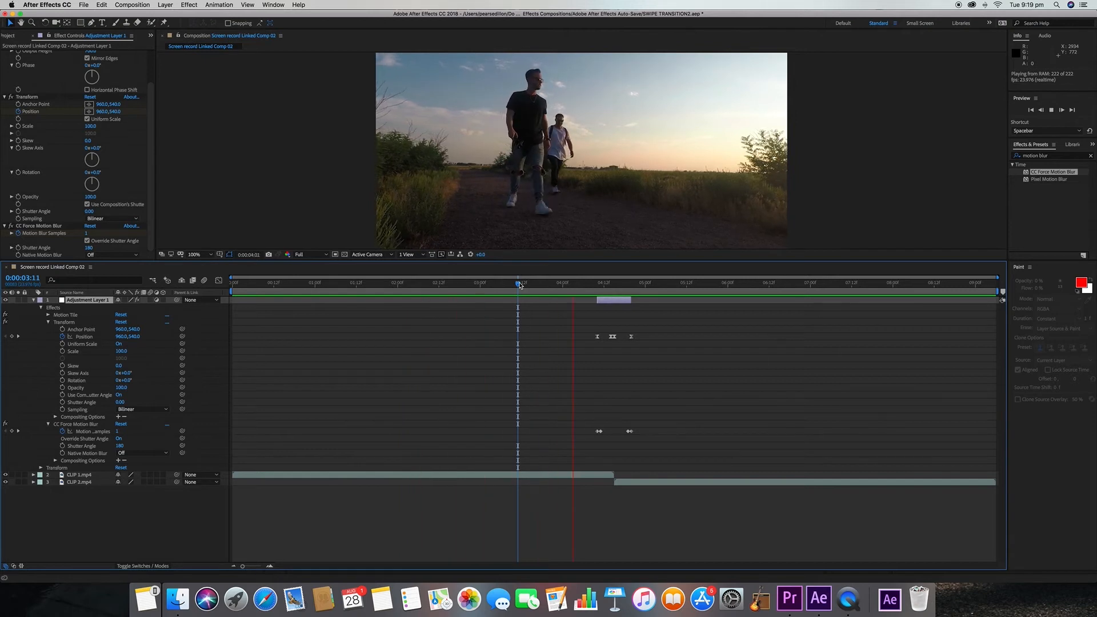
key(space)
Save the adjustment layer's Motion Tile, Transform and CC Force Motion Blur effects together as an animation preset in User Presets
click(87, 300)
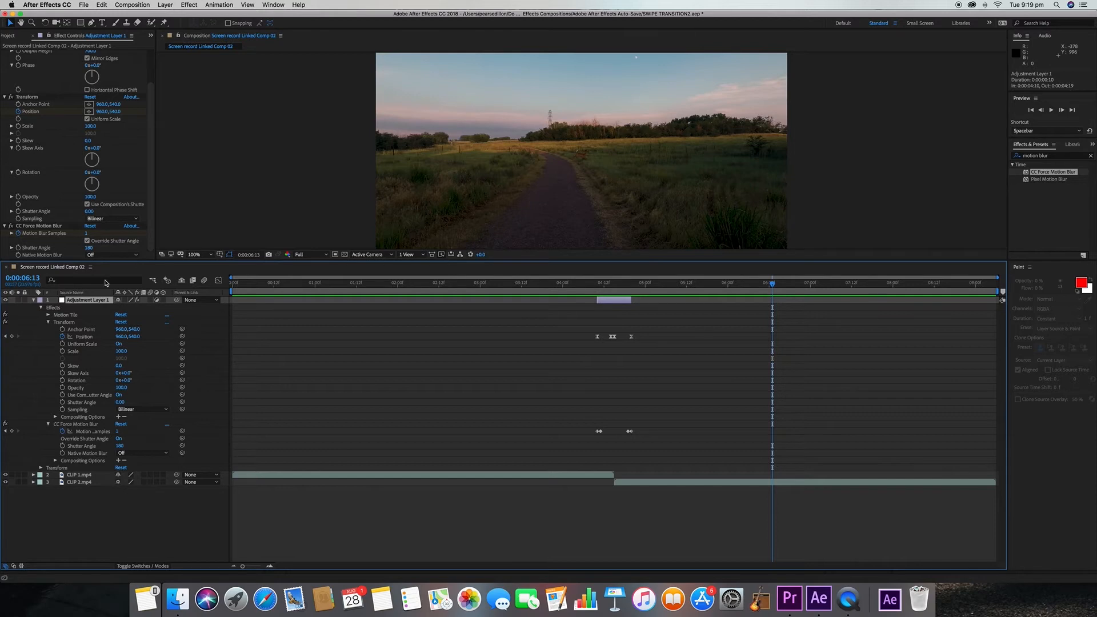
scroll(54, 63, up, 3)
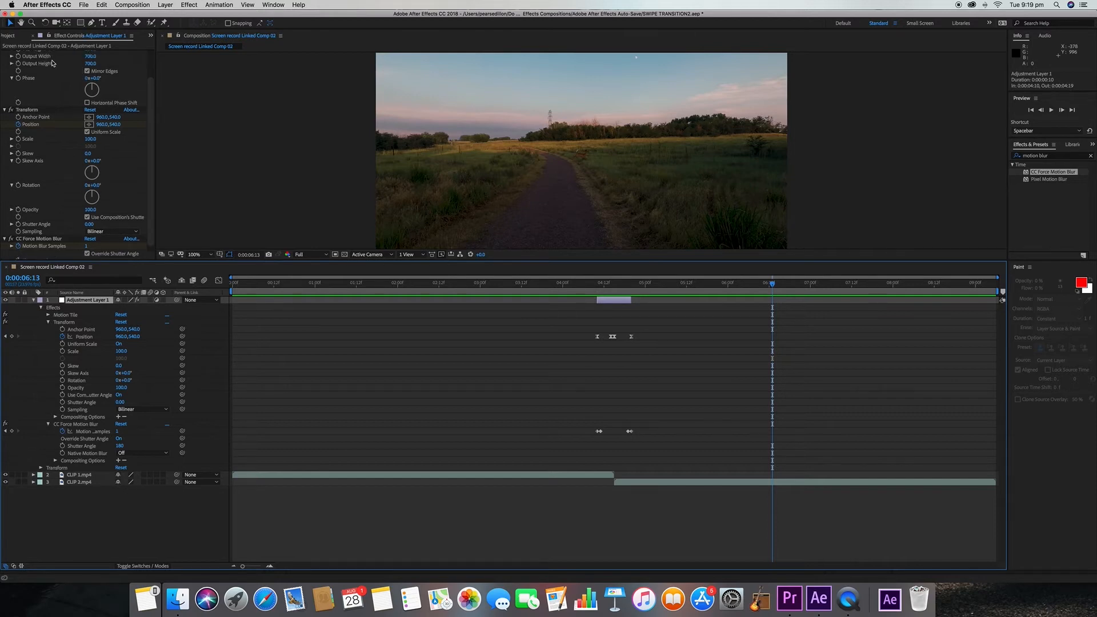
click(30, 54)
shift+click(28, 136)
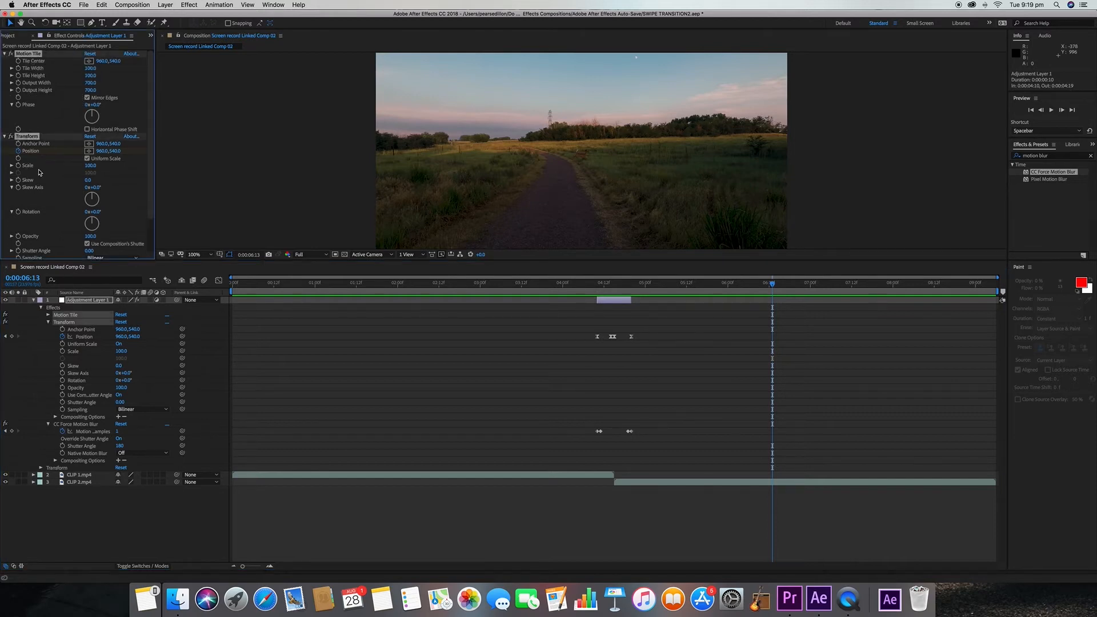
scroll(38, 172, down, 2)
shift+click(60, 226)
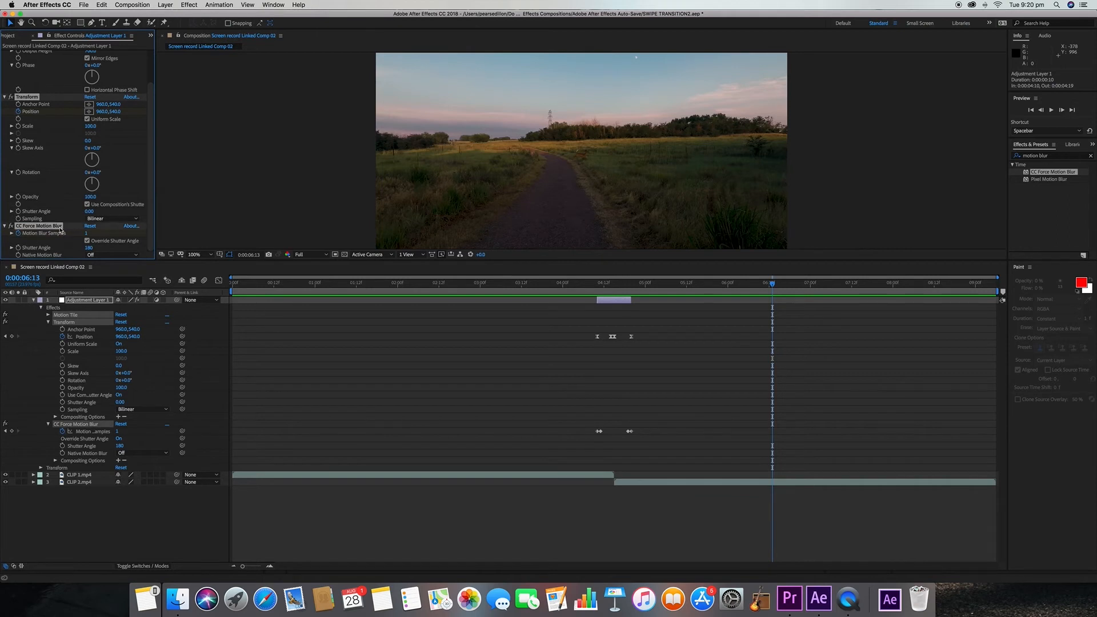
click(228, 5)
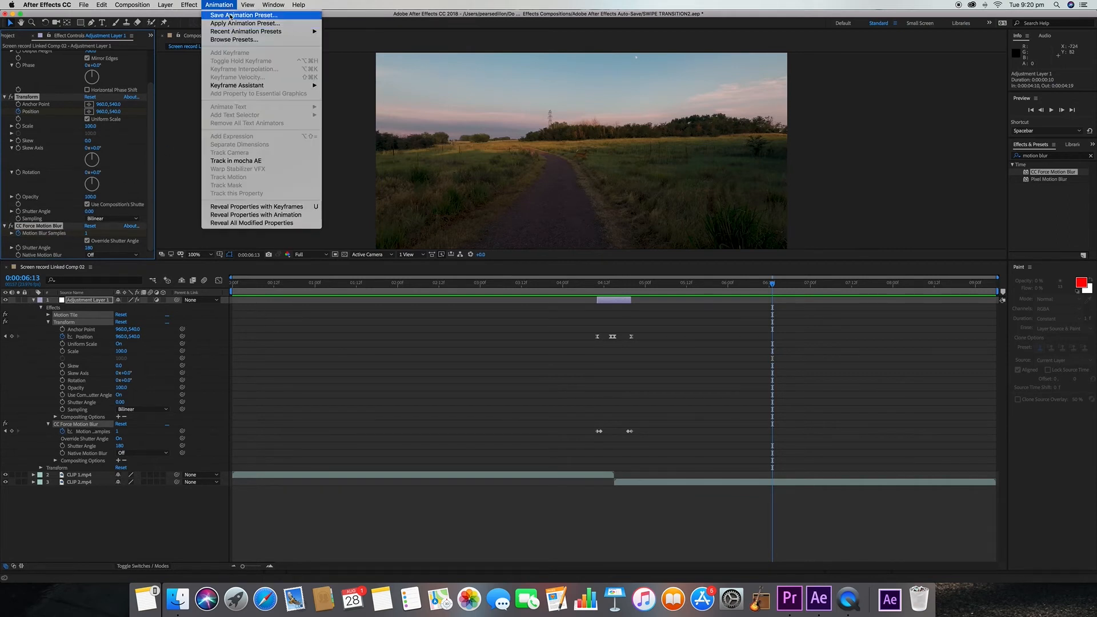
click(230, 16)
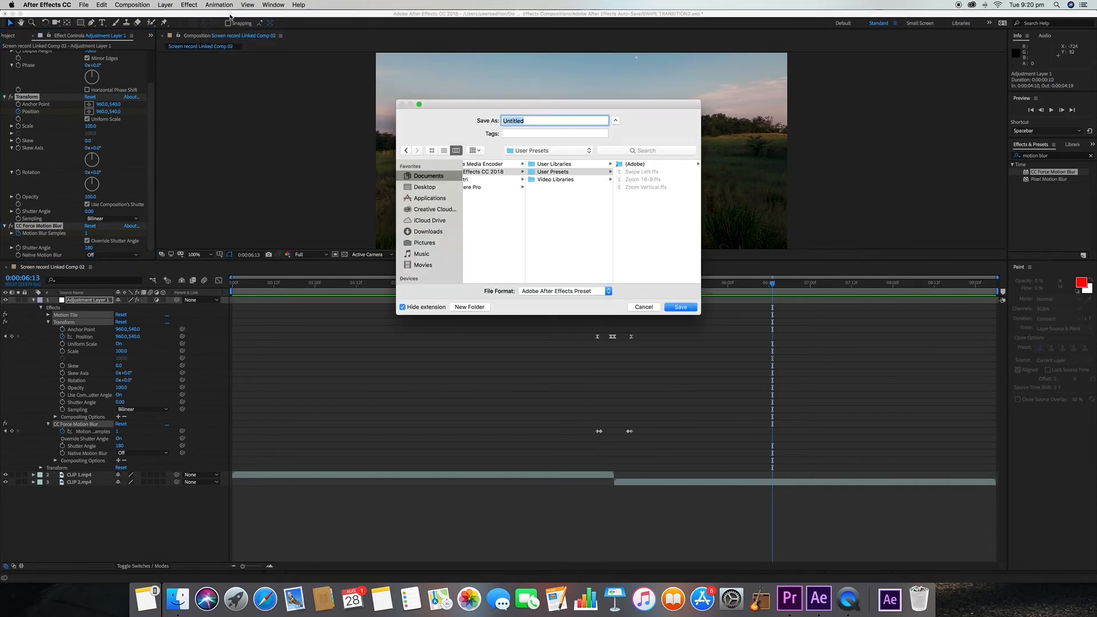
text(Sw)
click(688, 308)
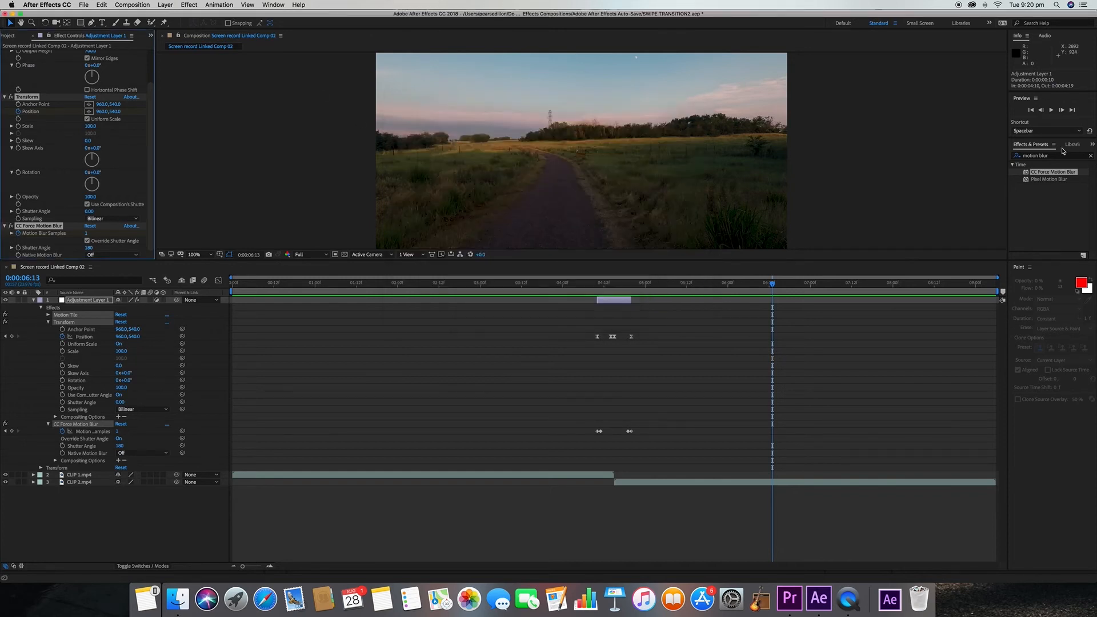
Search the effects and presets for "swipe"
click(1090, 157)
text(swipe)
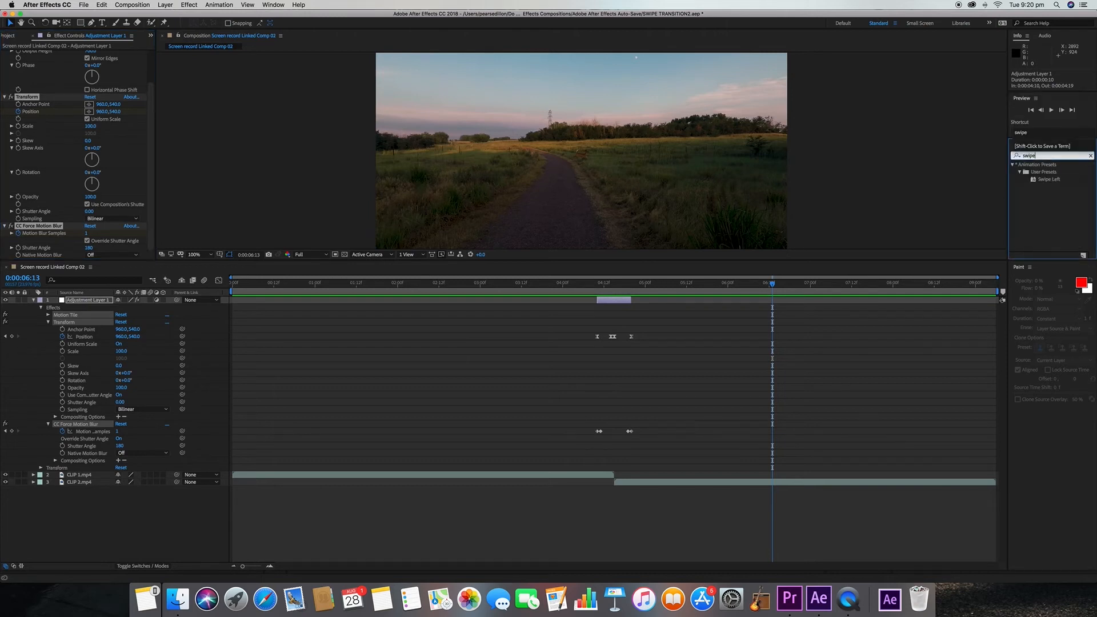